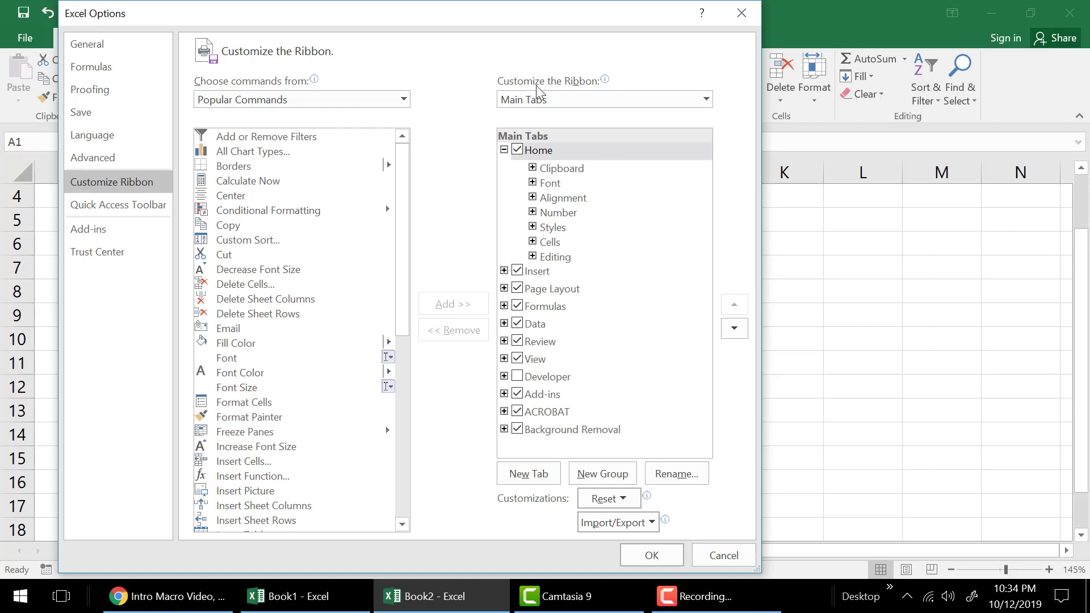
- Enable the Developer tab among the main ribbon tabs and apply the options
click(519, 378)
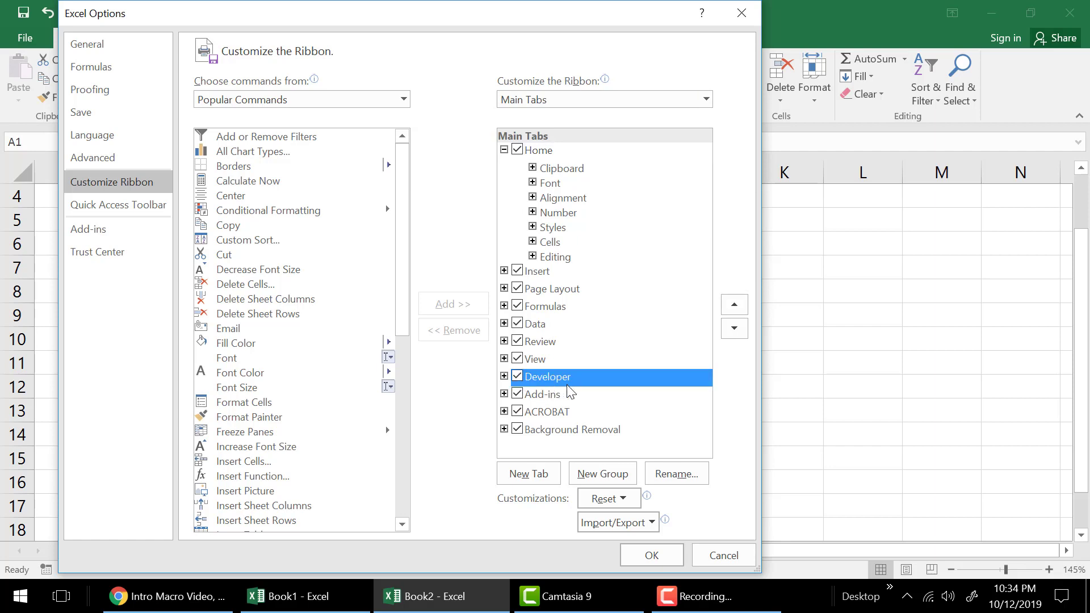
click(658, 557)
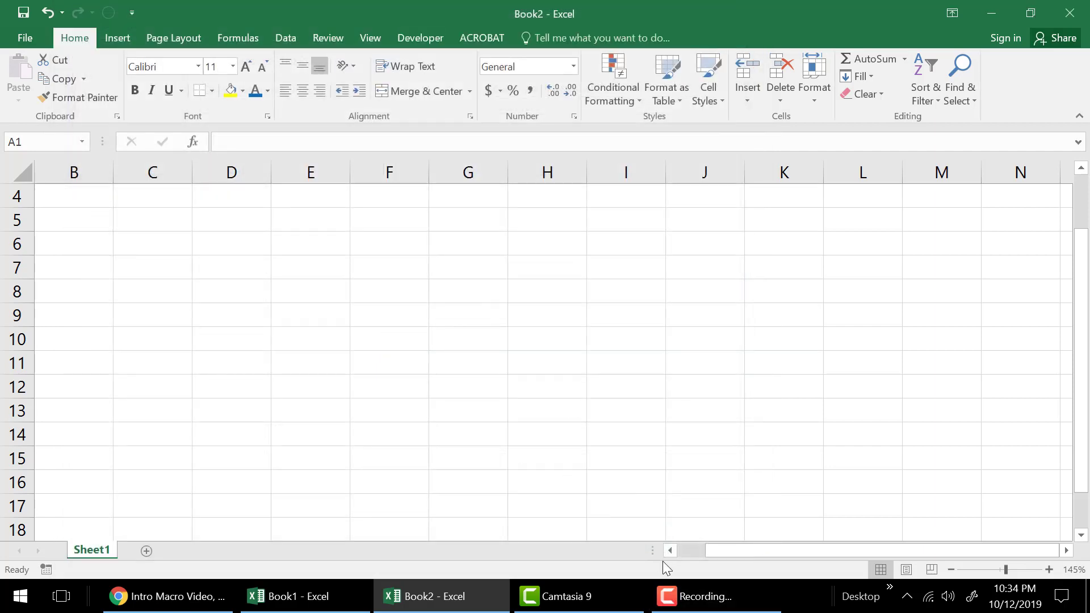
- Start recording a macro named BernardBaruch with shortcut Ctrl+Shift+B, stored in This Workbook
click(423, 41)
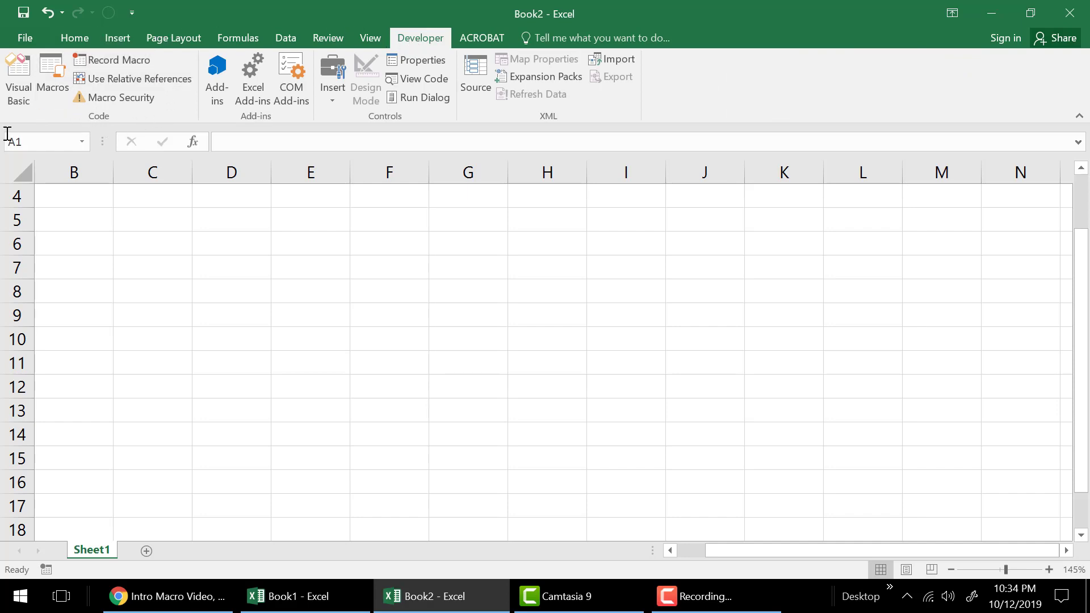
click(112, 59)
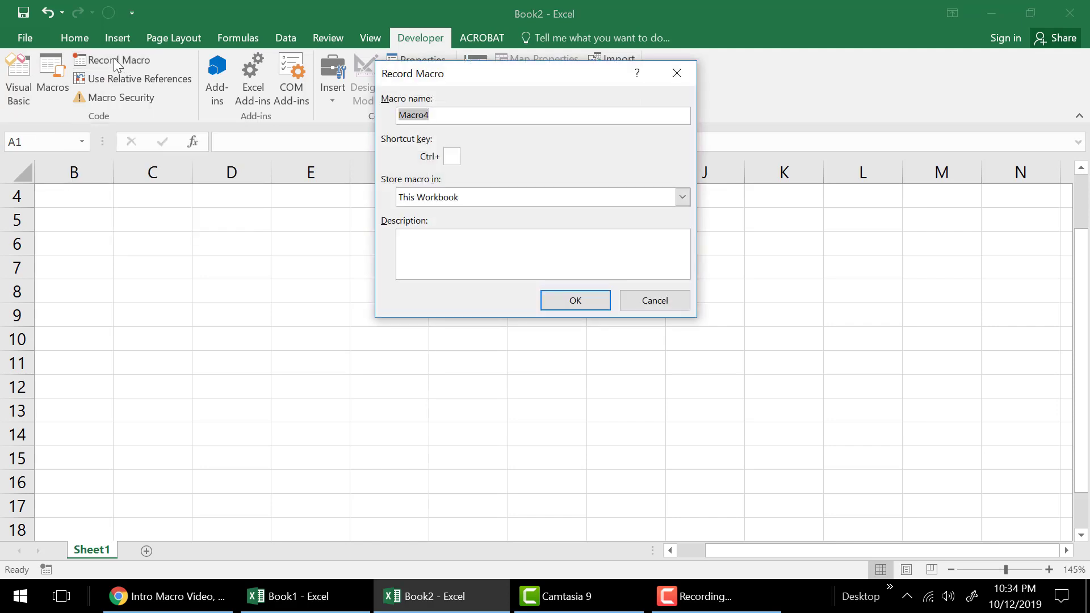
drag(494, 75, 524, 77)
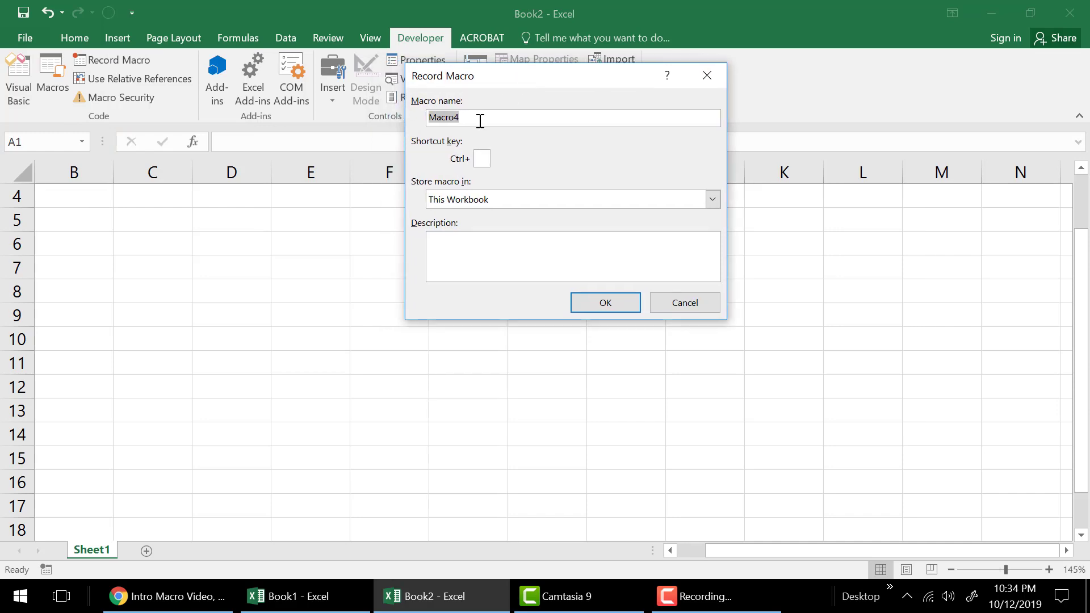
text(BernardBaruch)
text(B)
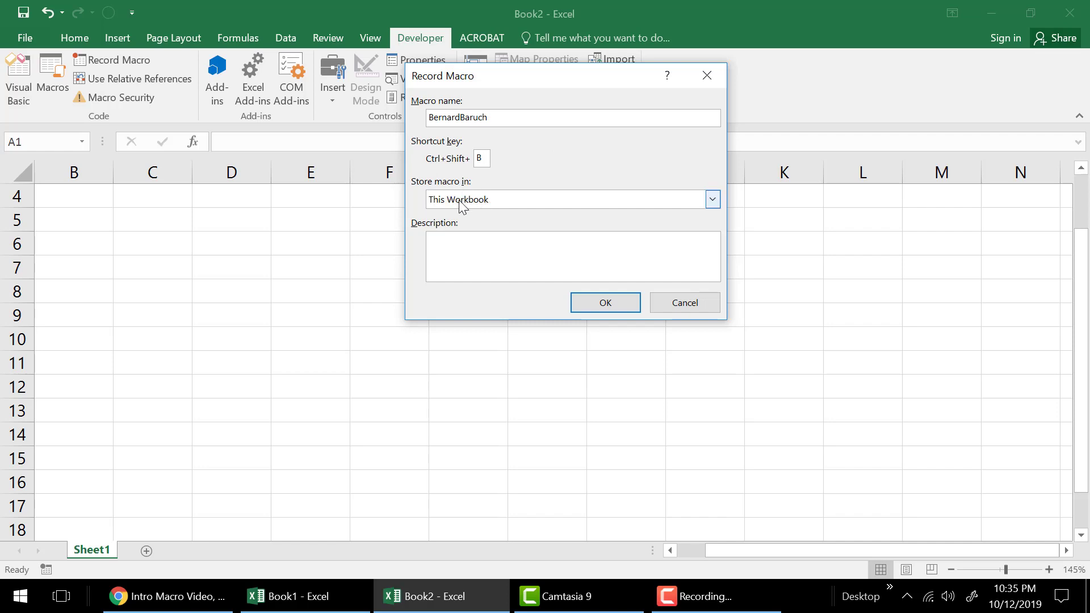
click(596, 302)
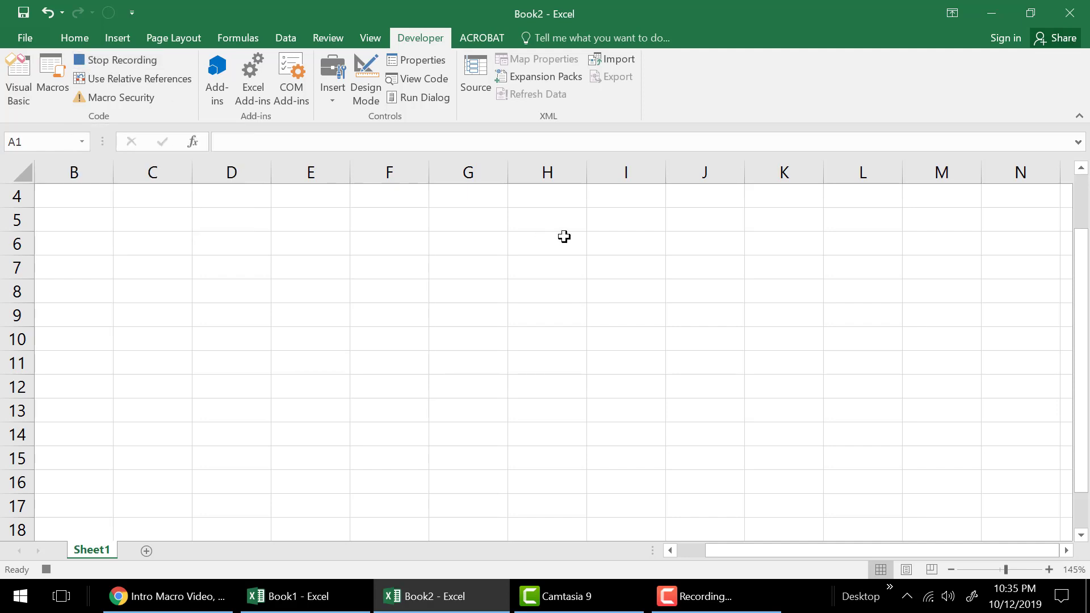
- Enter Bernard in J7, Mannes in K7 and Baruch in L7
click(698, 290)
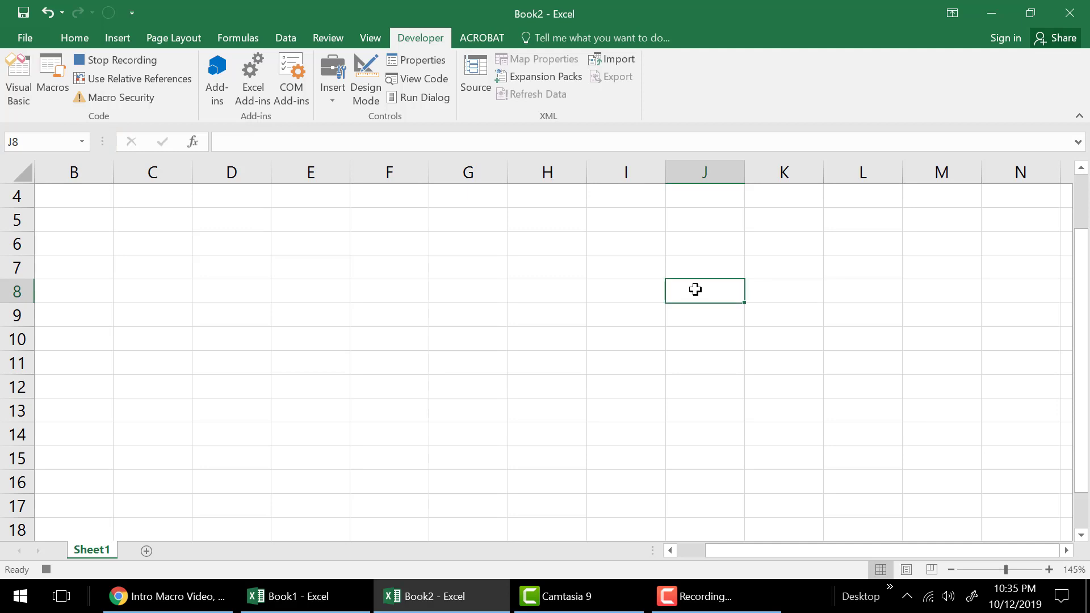
click(694, 270)
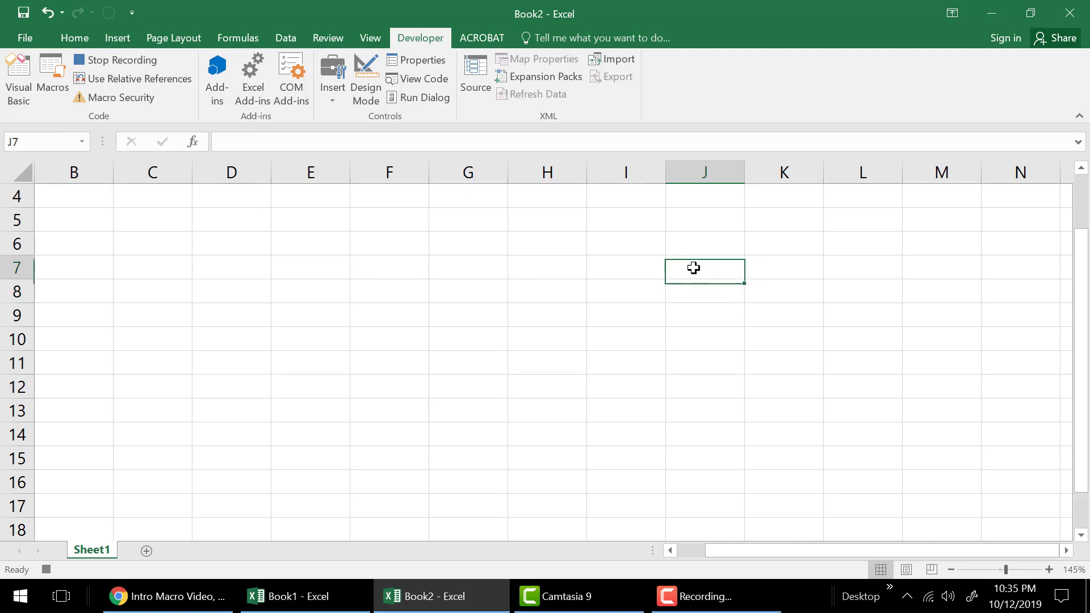
text(Bernard)
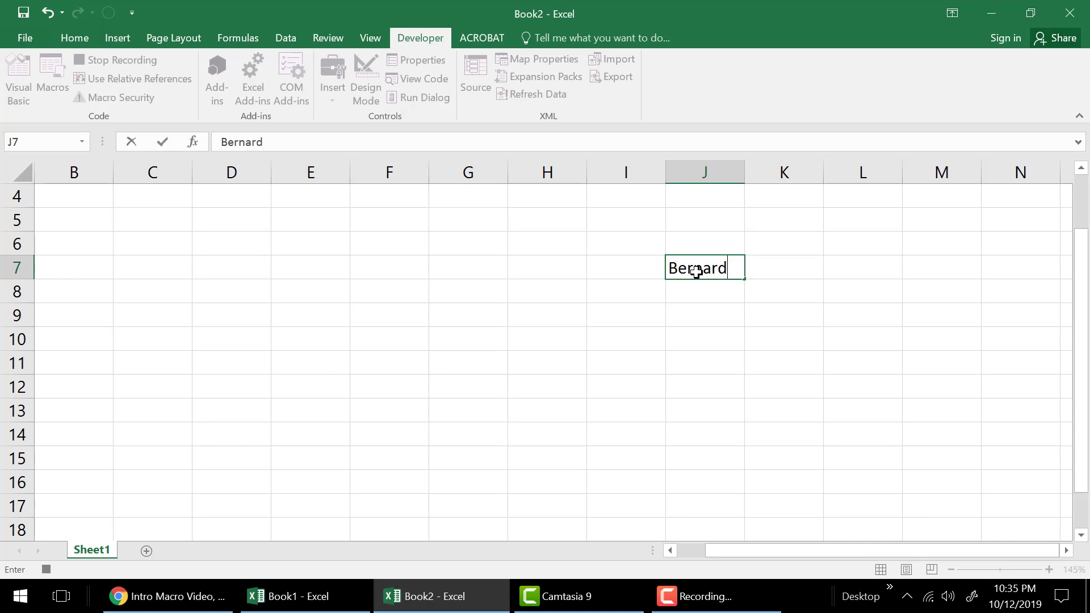
key(Tab)
text(Mannes)
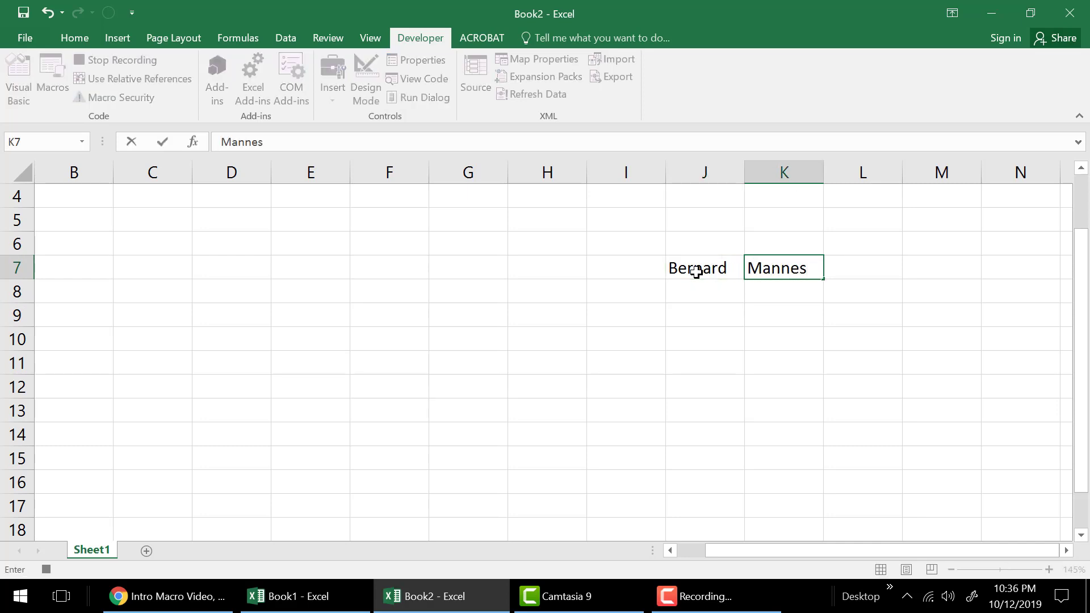
key(Tab)
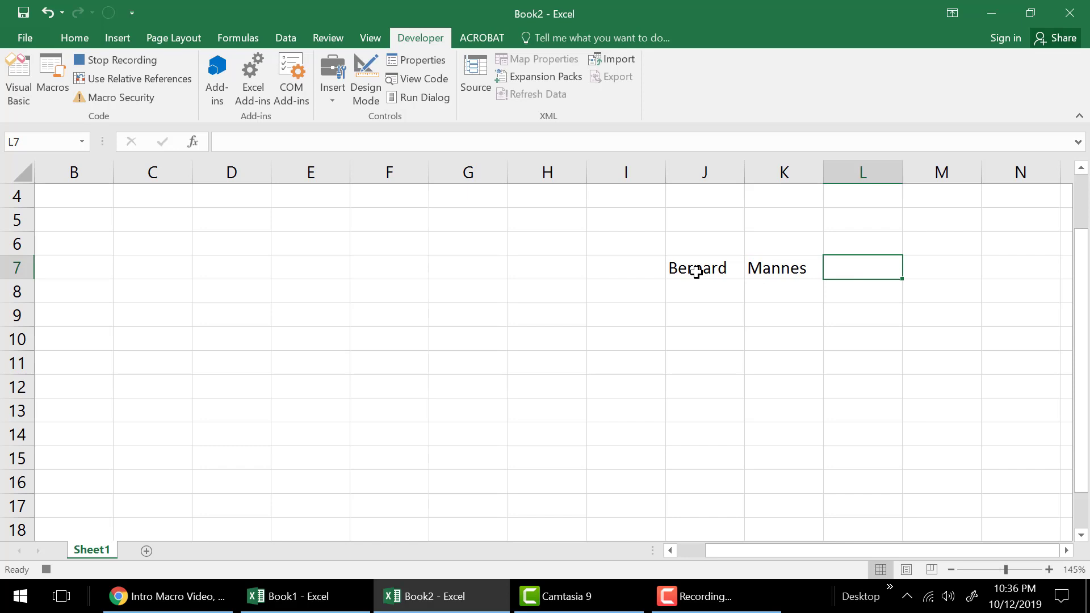
text(Baruch)
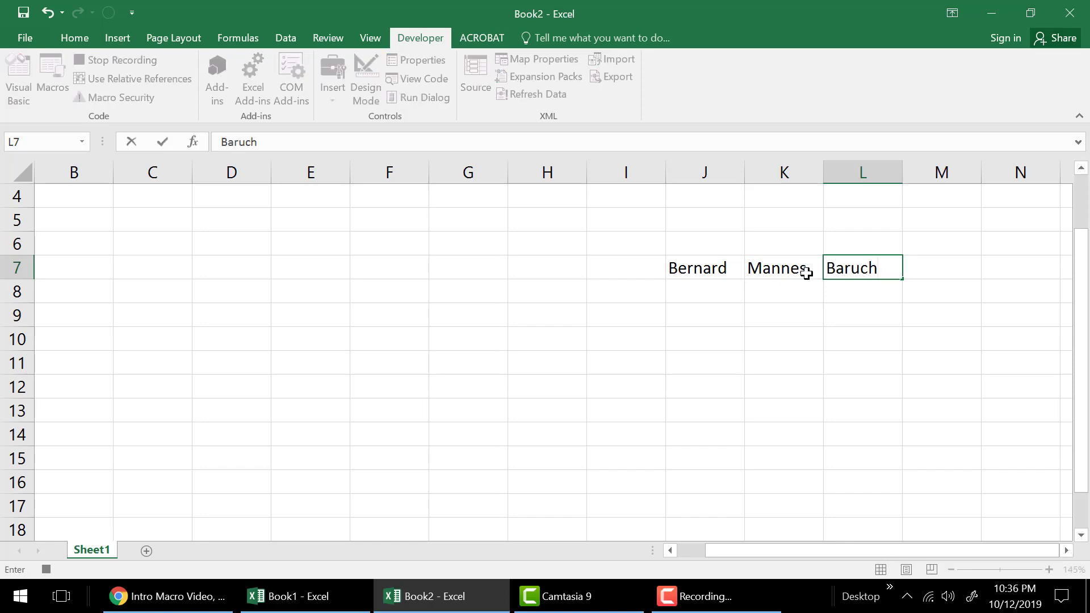
key(Return)
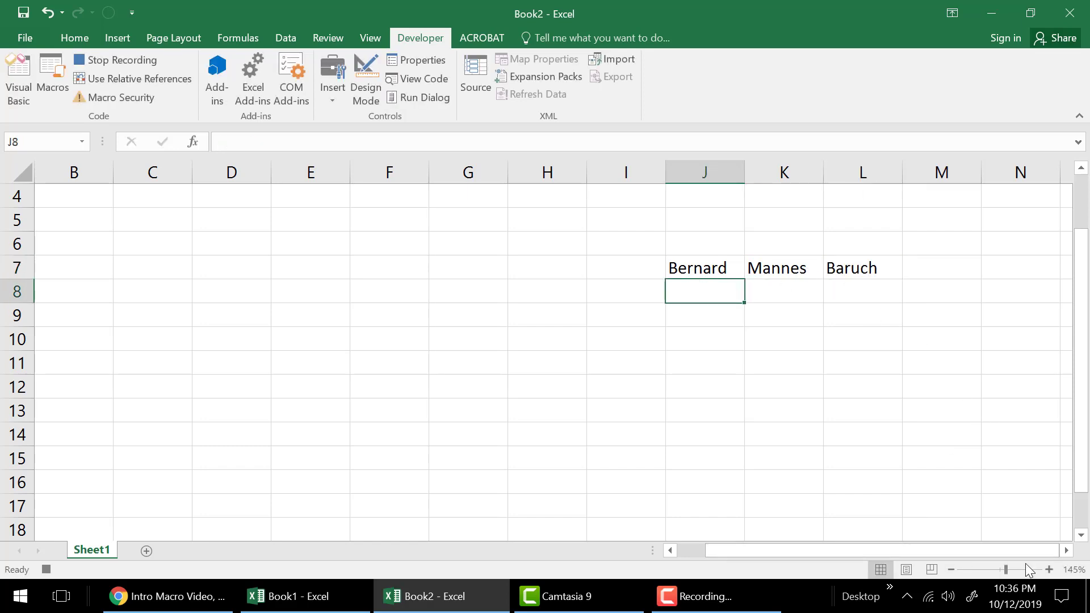
- Format cell J7 as bold at font size 16 and autofit the width of column J
click(1066, 550)
click(1066, 550)
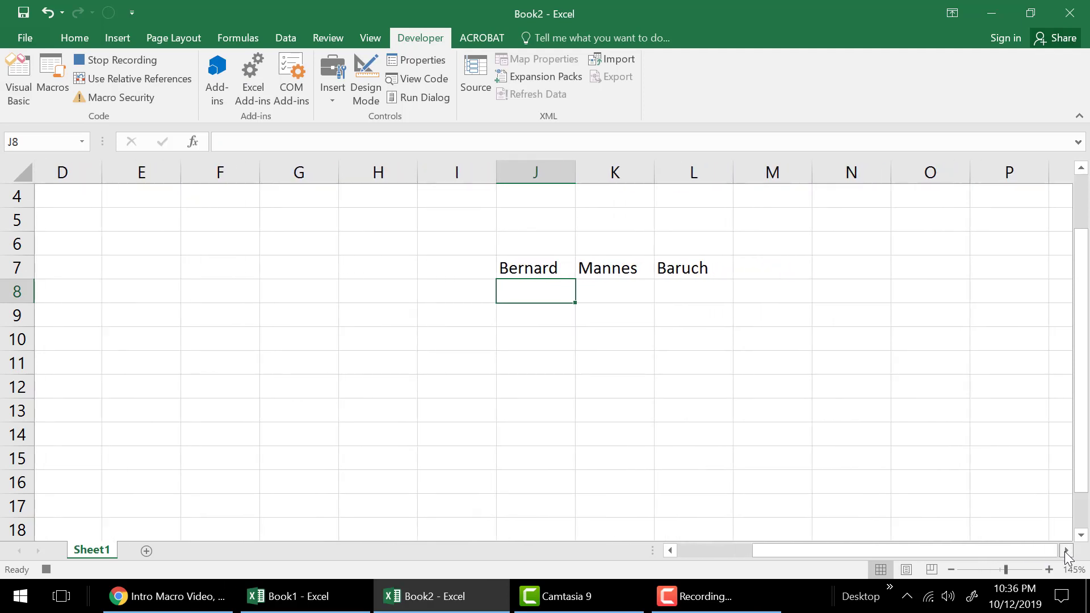
click(1066, 550)
click(1066, 550)
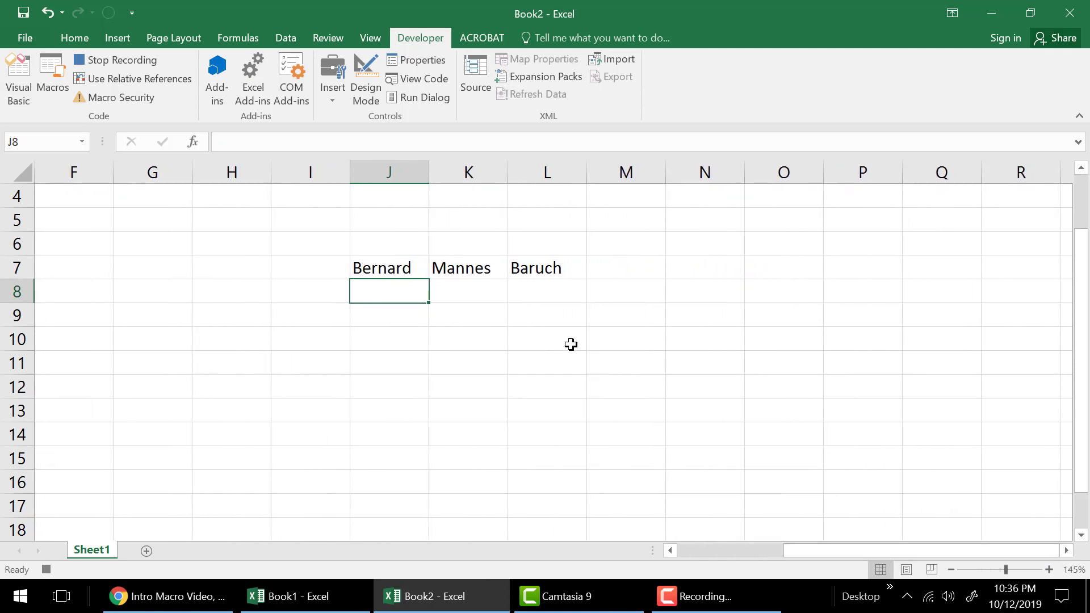
ctrl+scroll(571, 344, up, 3)
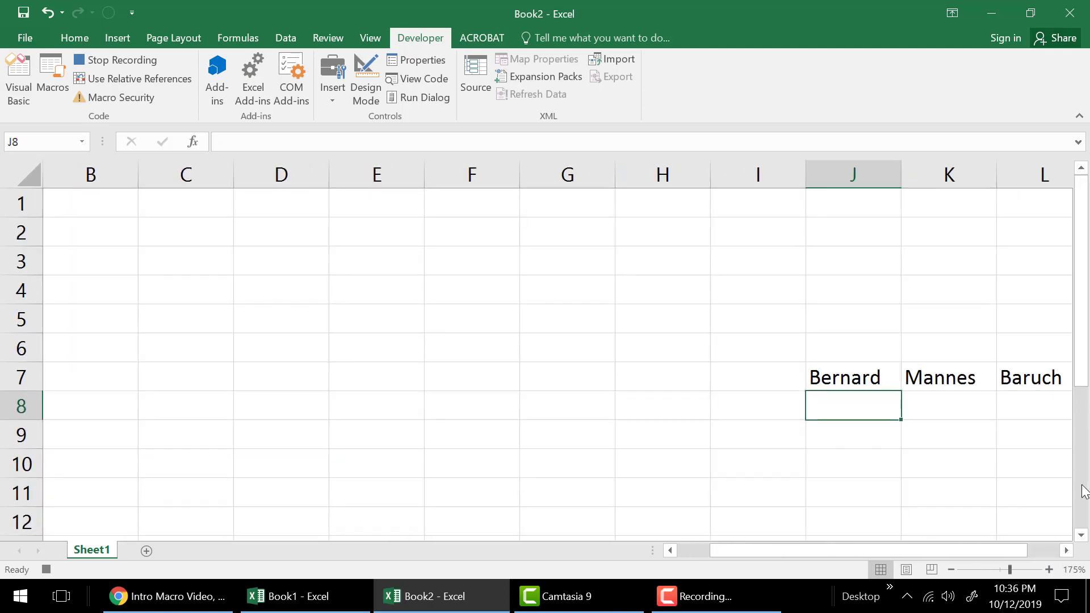
drag(909, 545, 954, 553)
drag(1083, 302, 1084, 384)
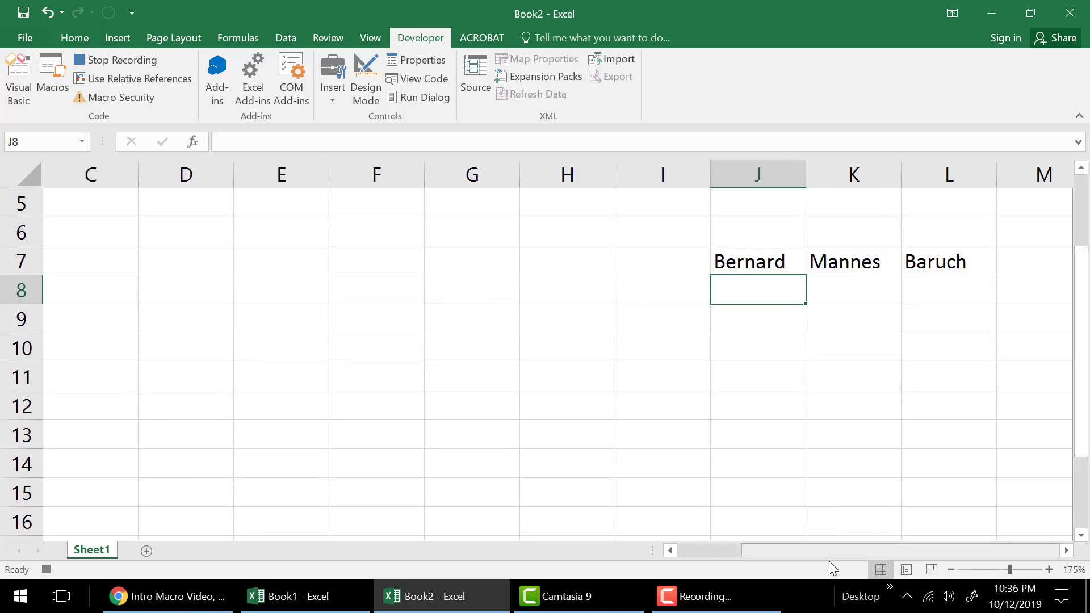
click(1067, 551)
click(1067, 552)
click(1067, 552)
click(1067, 552)
click(1067, 552)
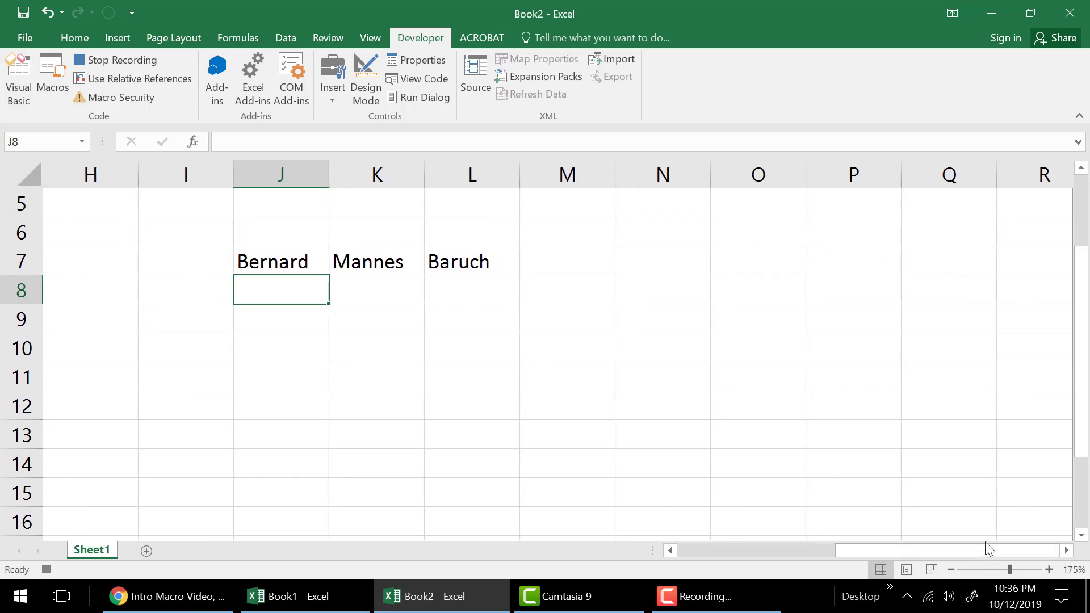
click(245, 267)
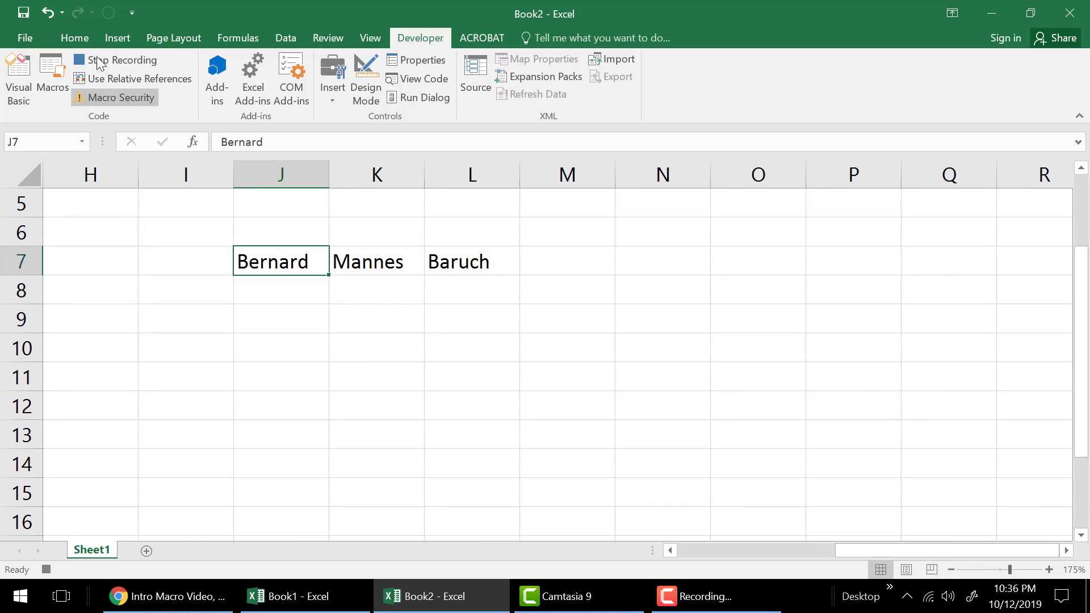
click(76, 39)
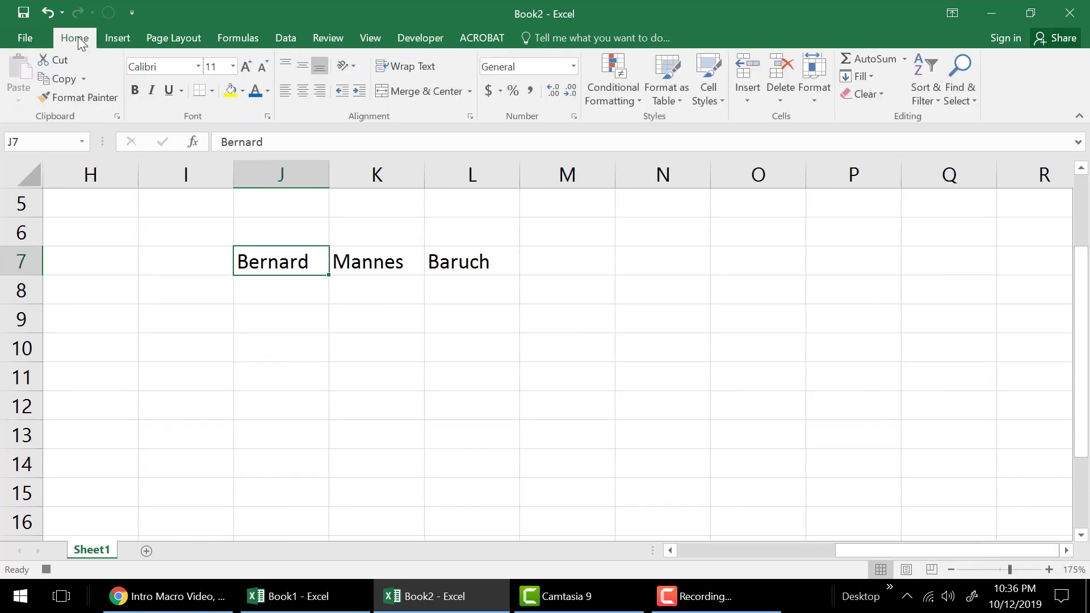
click(135, 92)
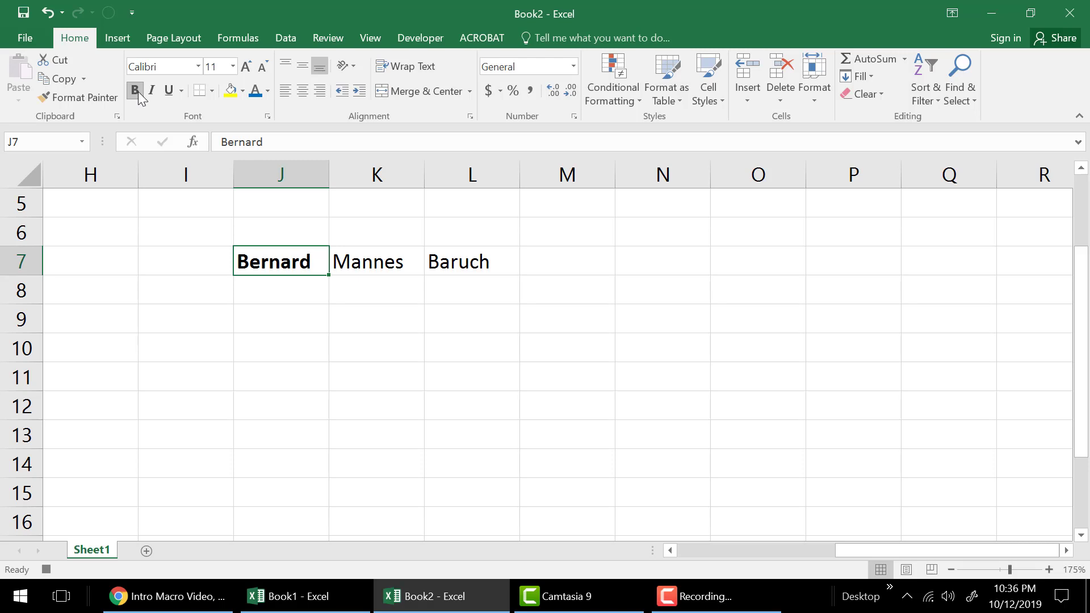
click(232, 66)
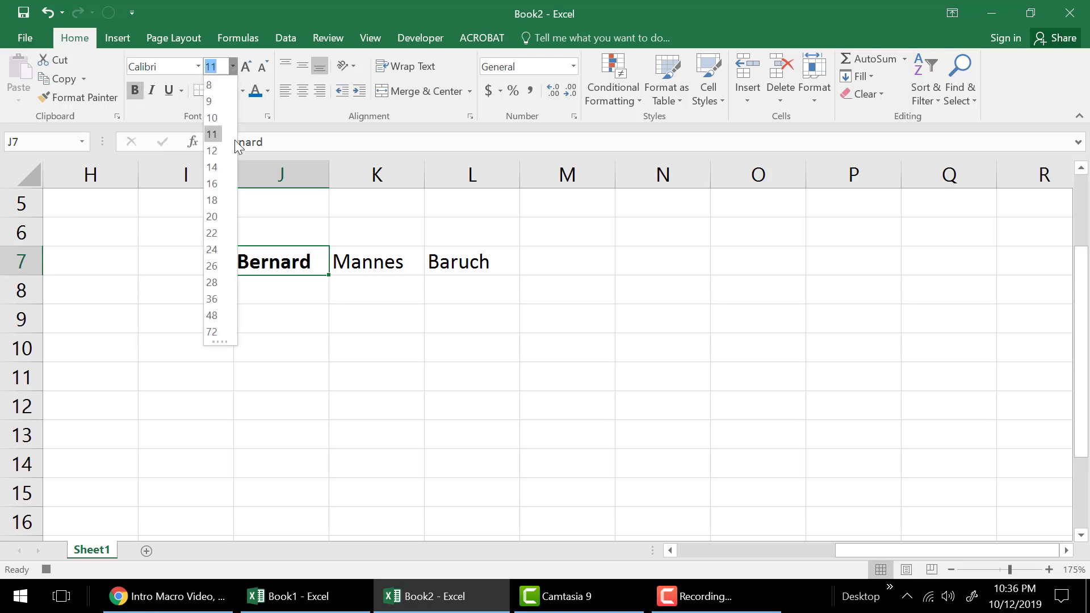
click(220, 183)
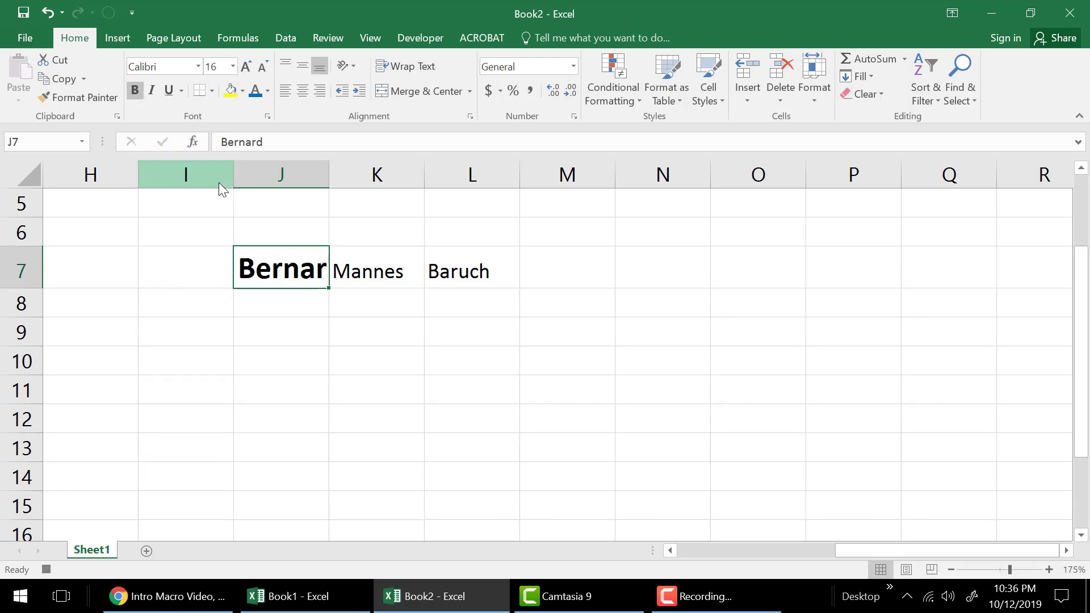
double_click(328, 174)
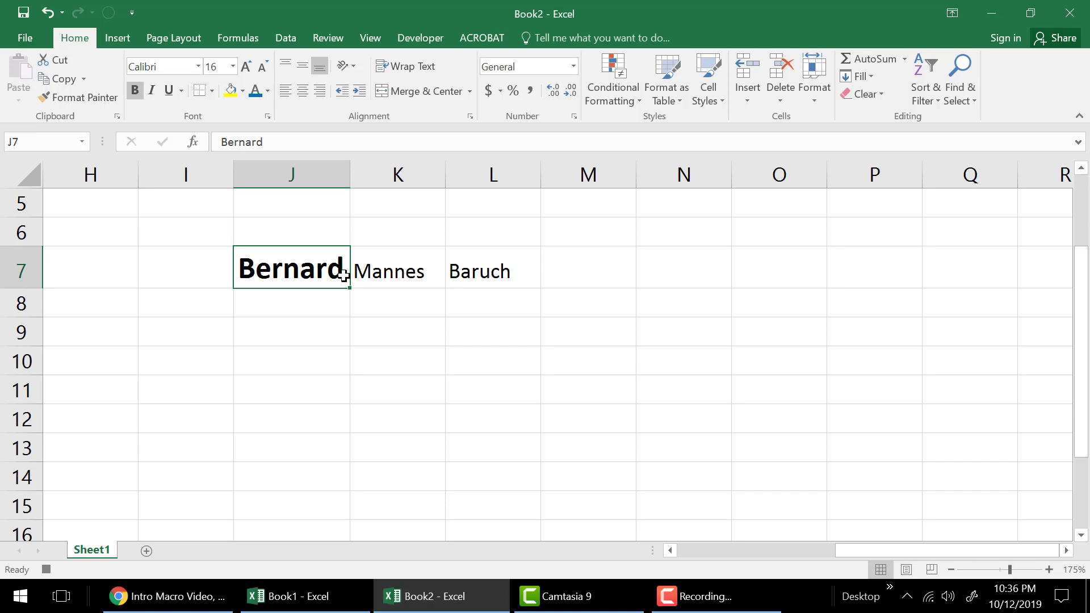
- Give cell K7 a yellow fill and make its text italic and underlined
click(404, 270)
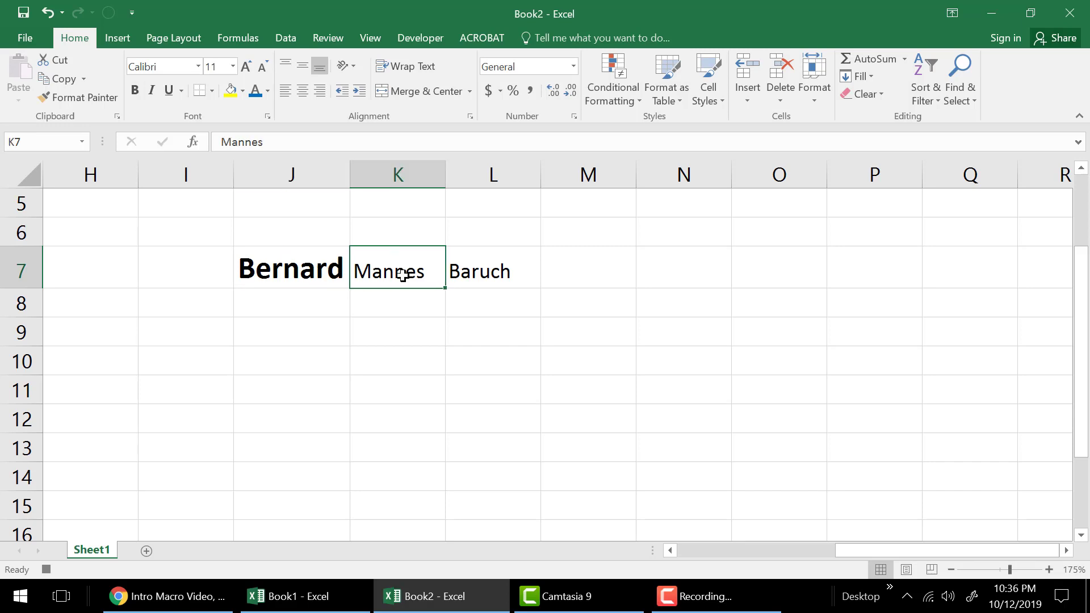
click(230, 91)
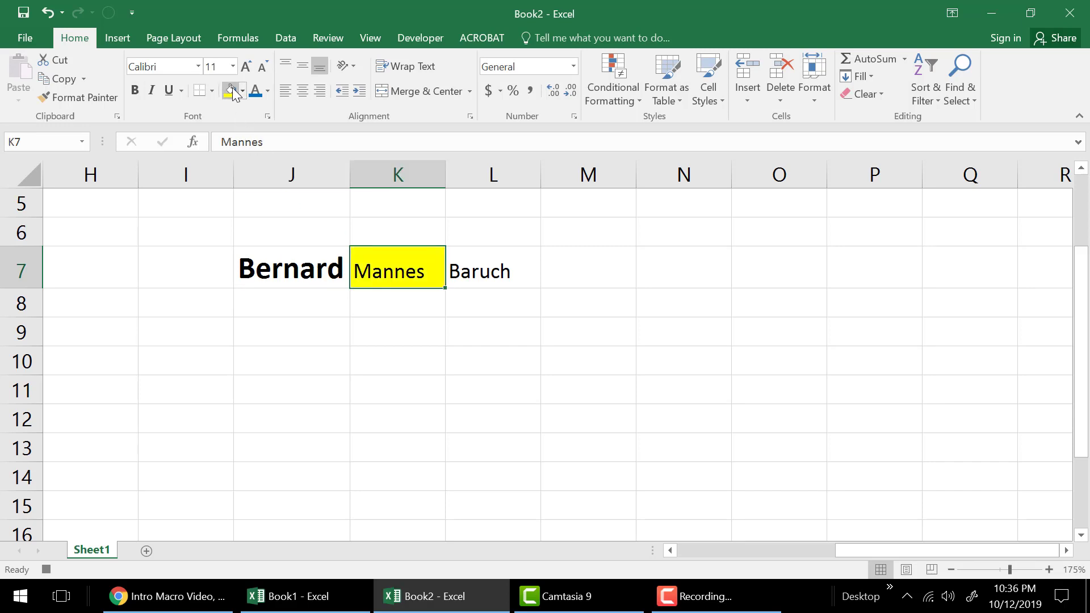
click(152, 91)
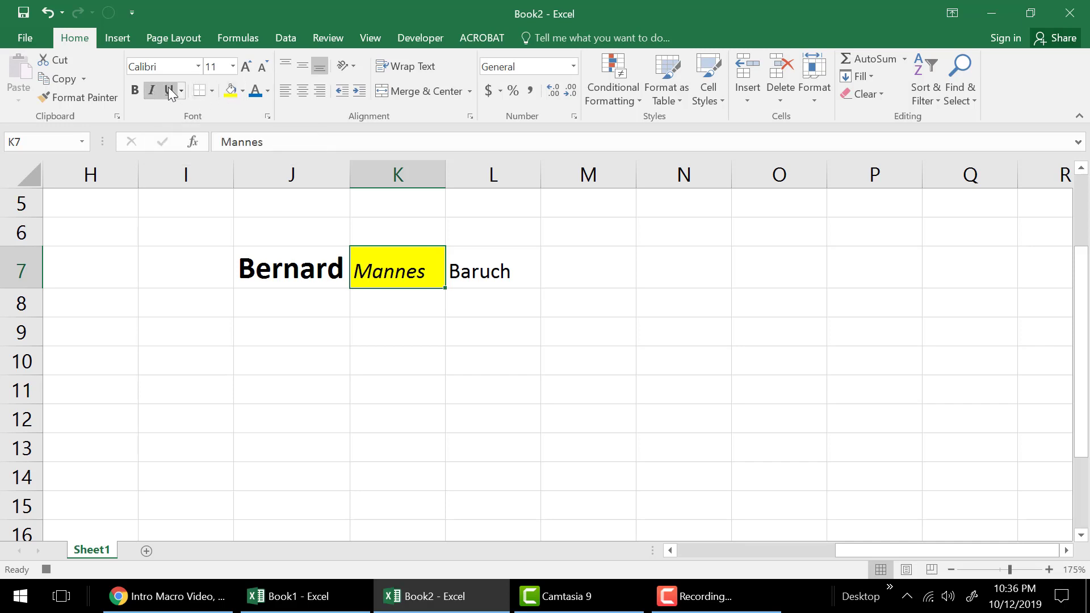
click(168, 87)
- Set the text in cell L7 to the Book Antiqua font, colour it blue and centre it horizontally
click(514, 271)
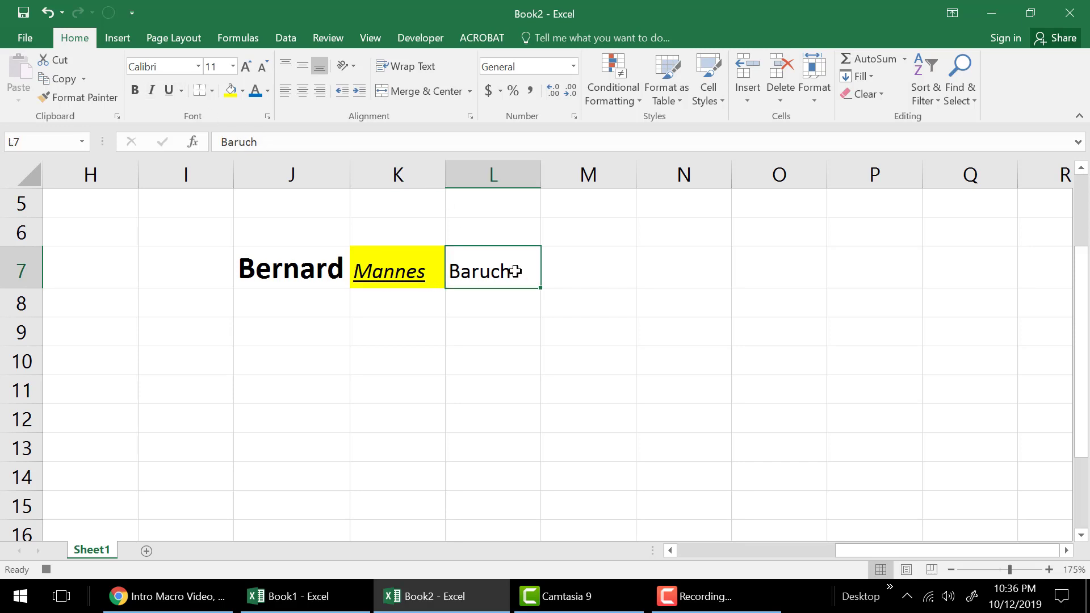
click(198, 66)
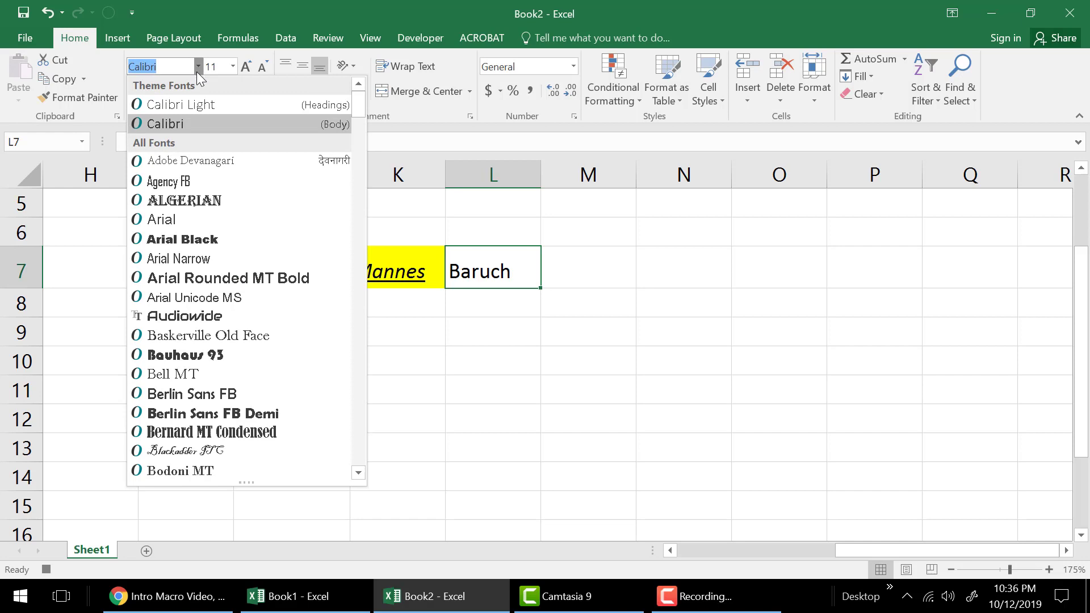
scroll(200, 183, down, 2)
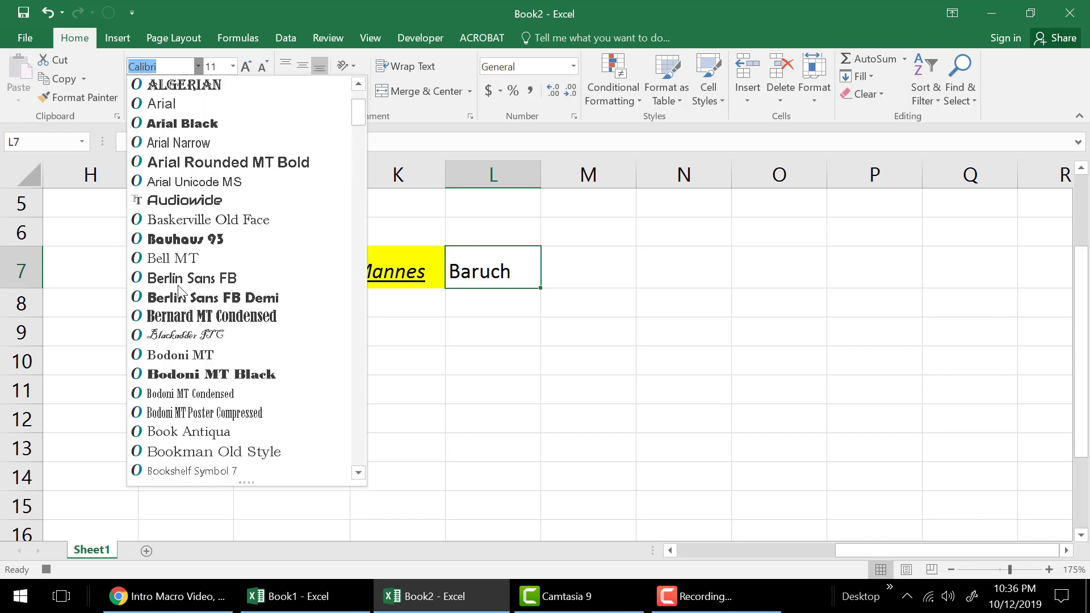
scroll(180, 291, down, 2)
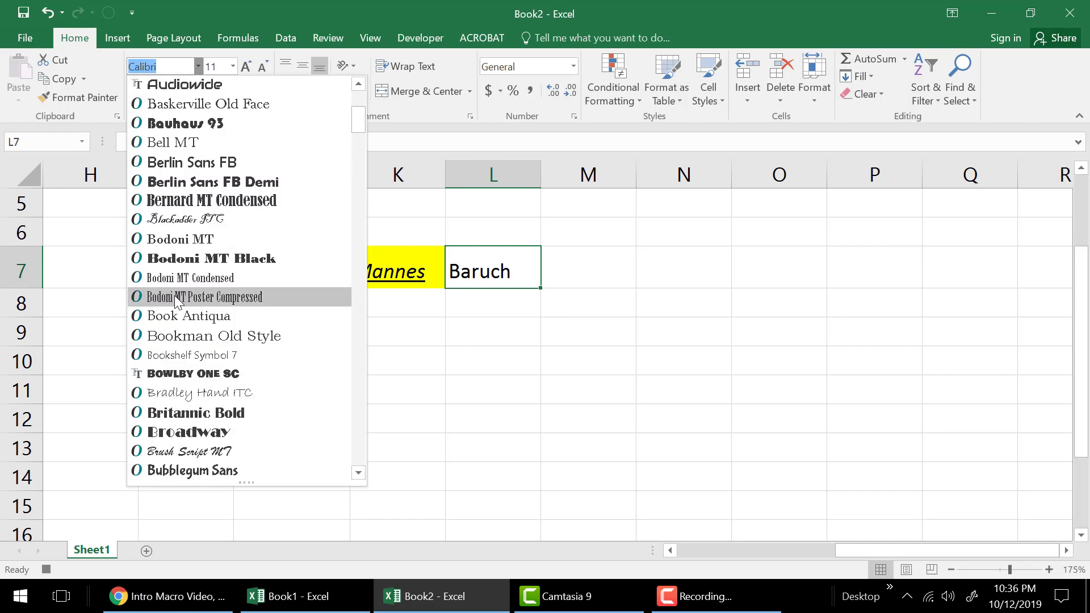
click(225, 317)
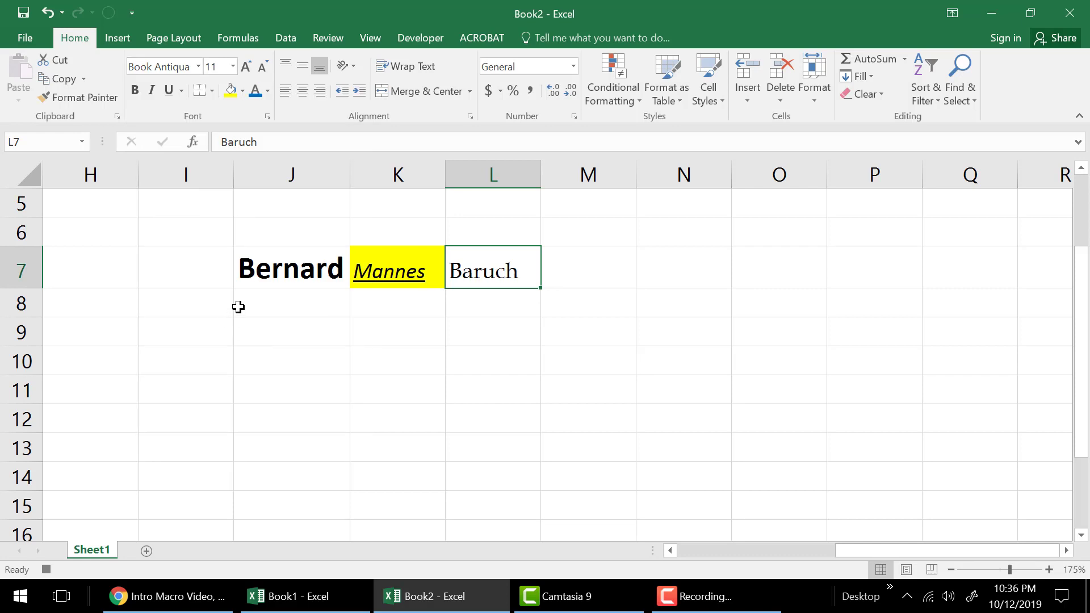
click(256, 92)
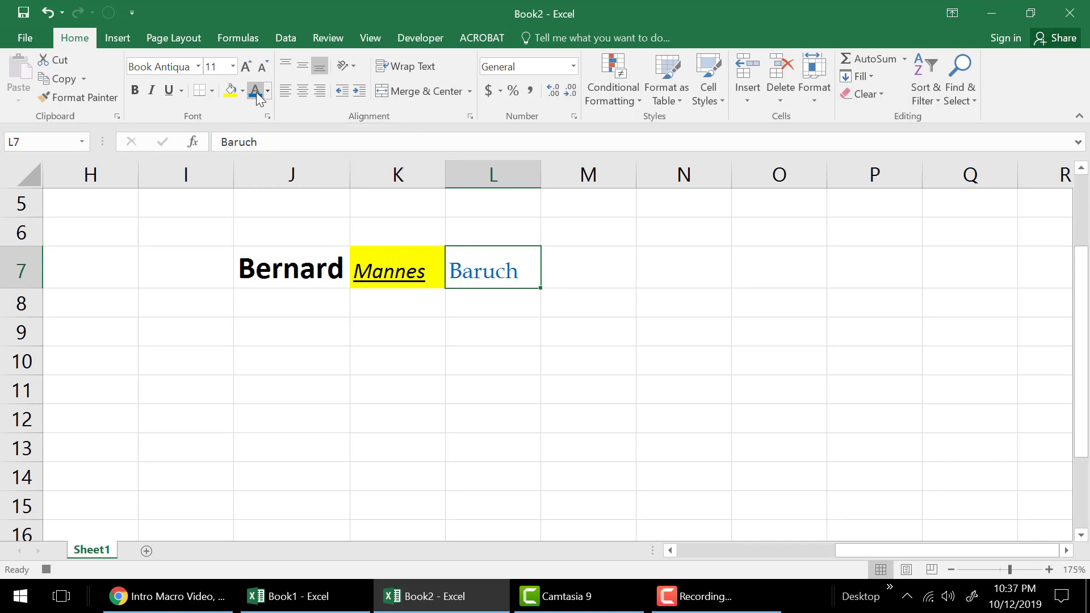
click(302, 91)
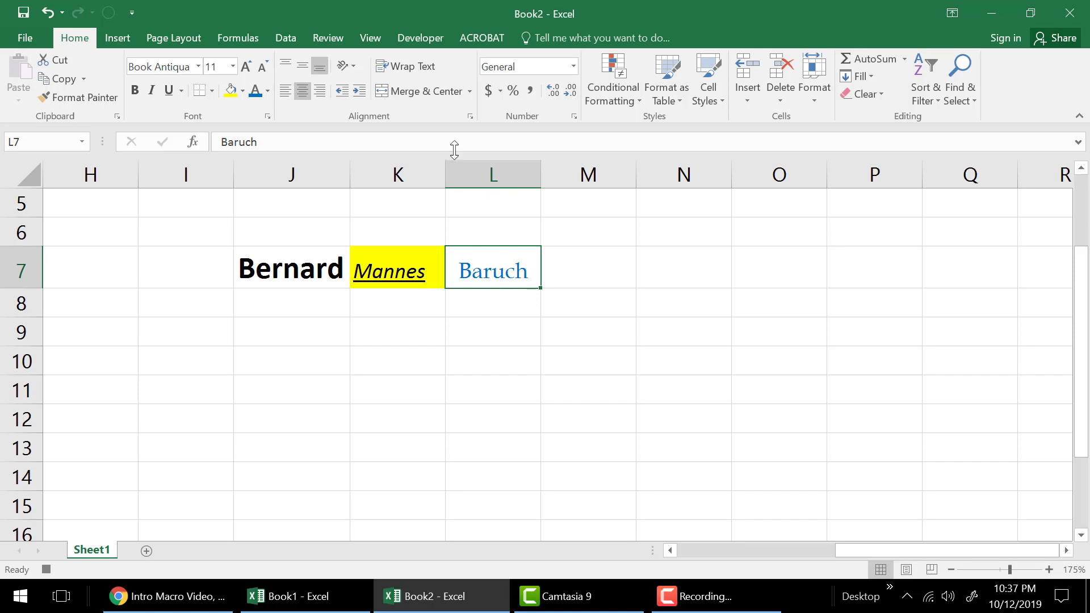
- Stop the macro recording and run the BernardBaruch macro with cell J11 selected
click(421, 38)
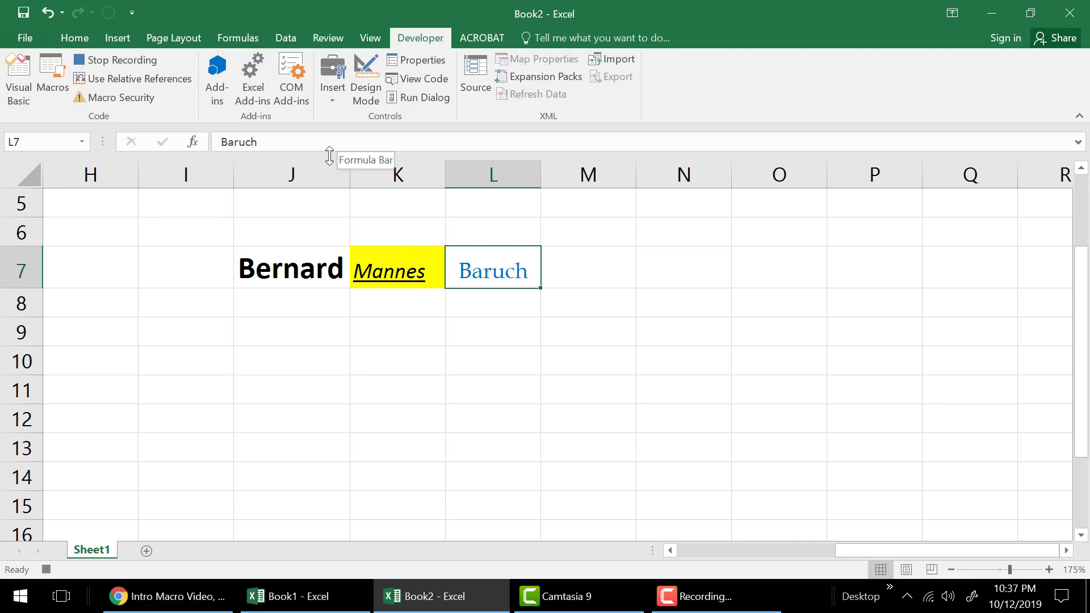
click(105, 63)
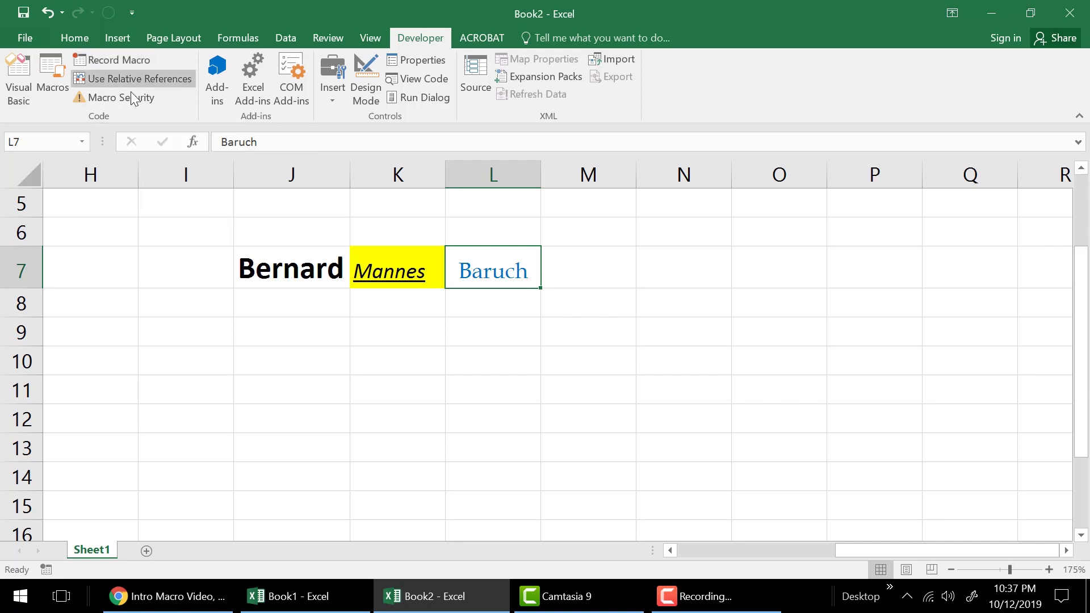
click(295, 397)
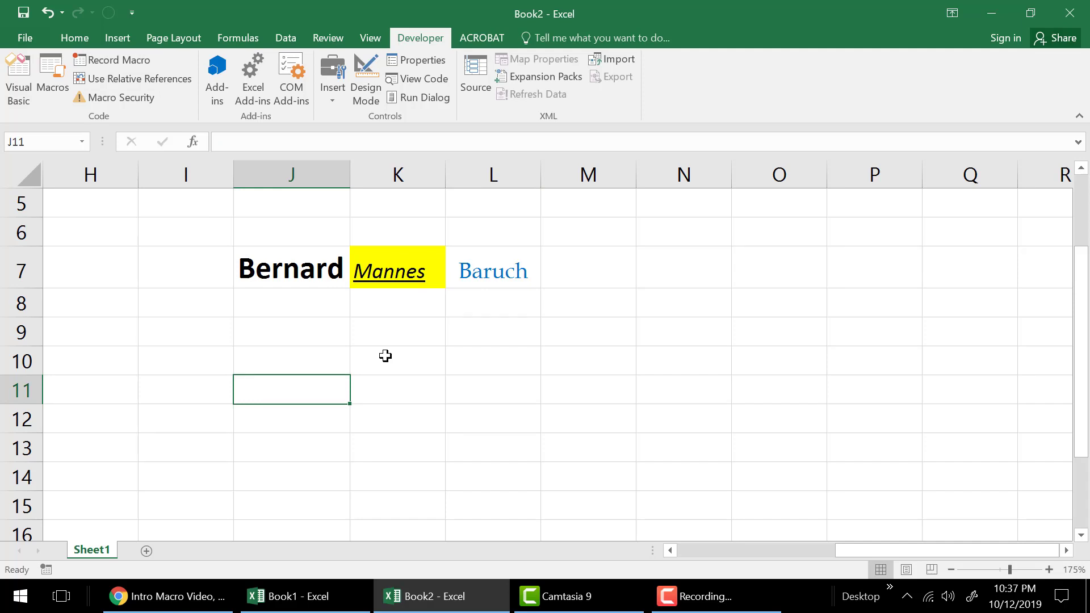
key(ctrl+shift+b)
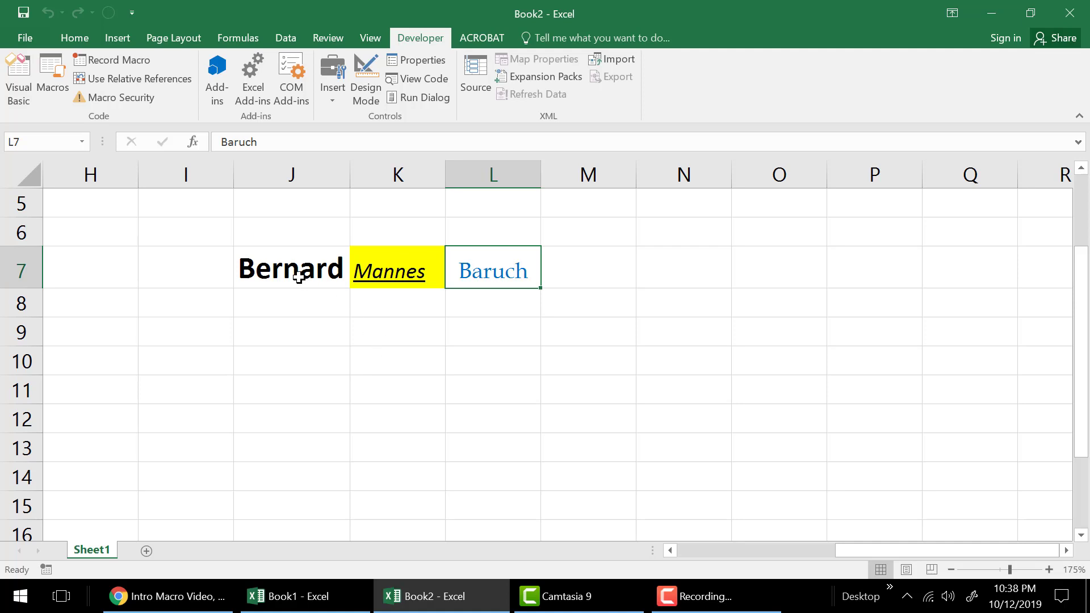
- Delete the contents of J7:L7 and remove the fill from K7 by painting the blank format of L9 onto it
drag(288, 268, 483, 274)
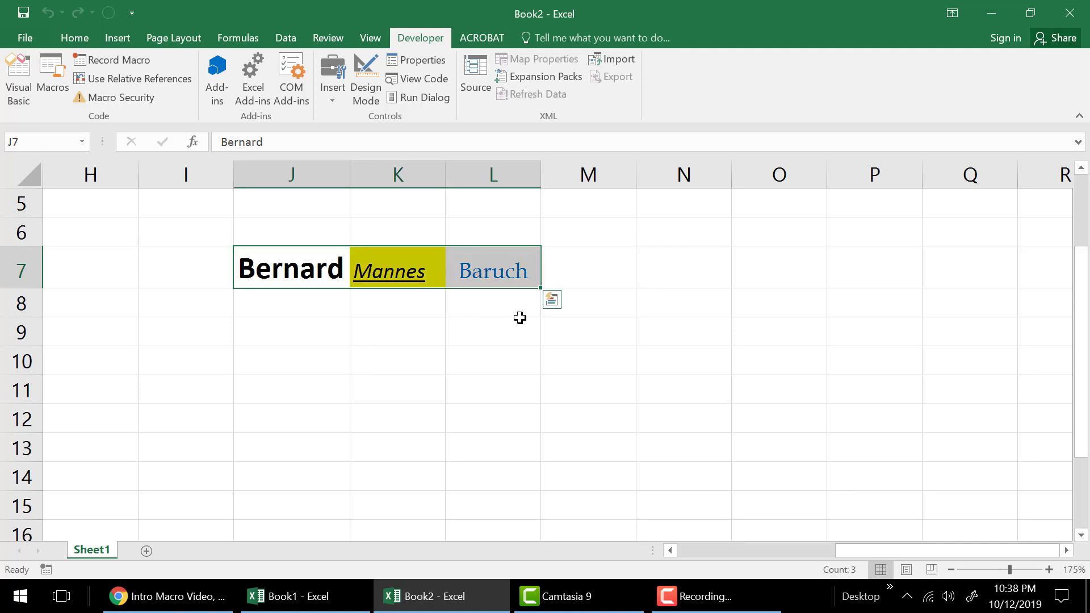
key(Delete)
click(491, 331)
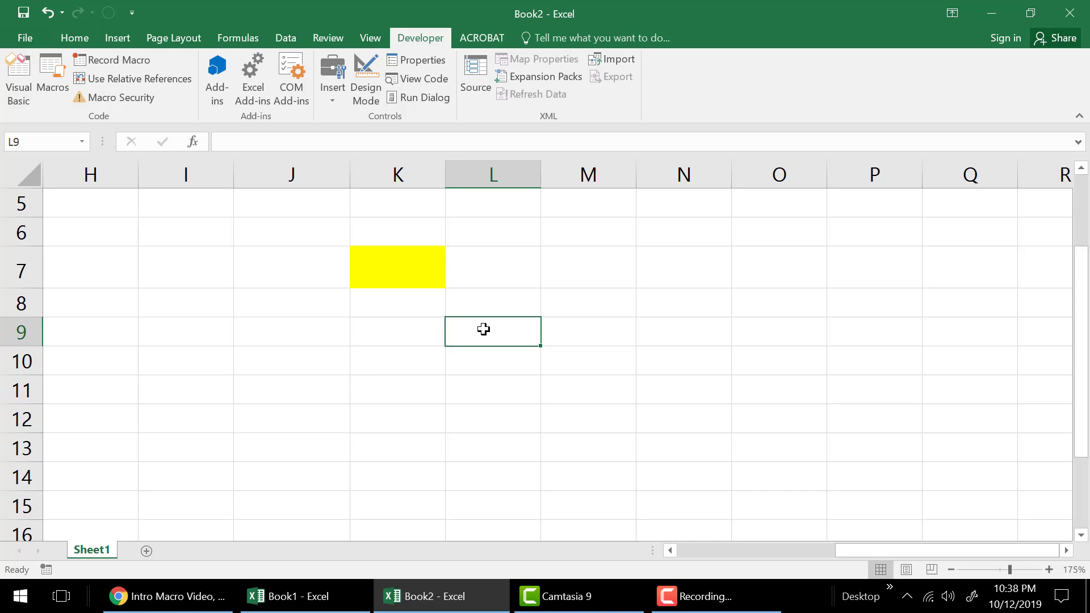
click(73, 36)
click(66, 98)
click(389, 268)
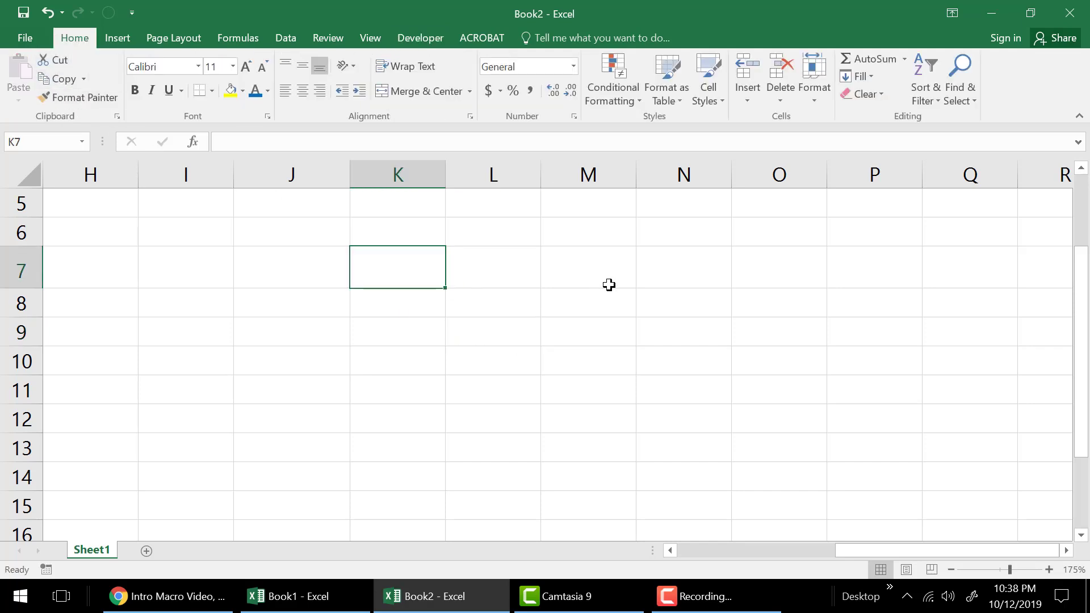
- Run the BernardBaruch macro again from cell J11 on the cleared sheet
click(608, 284)
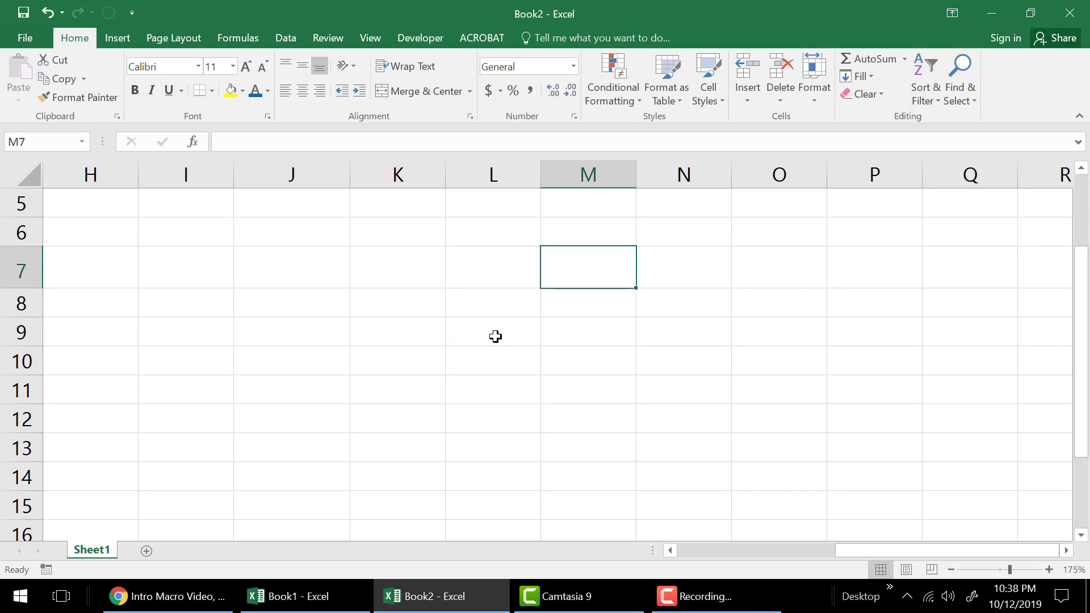
click(262, 397)
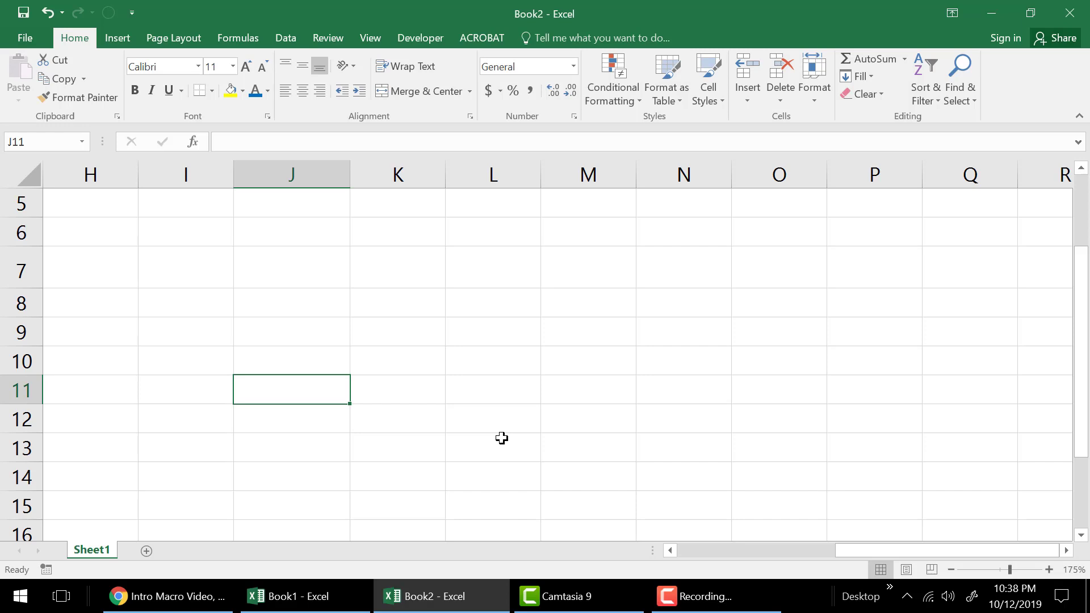
key(ctrl+shift+b)
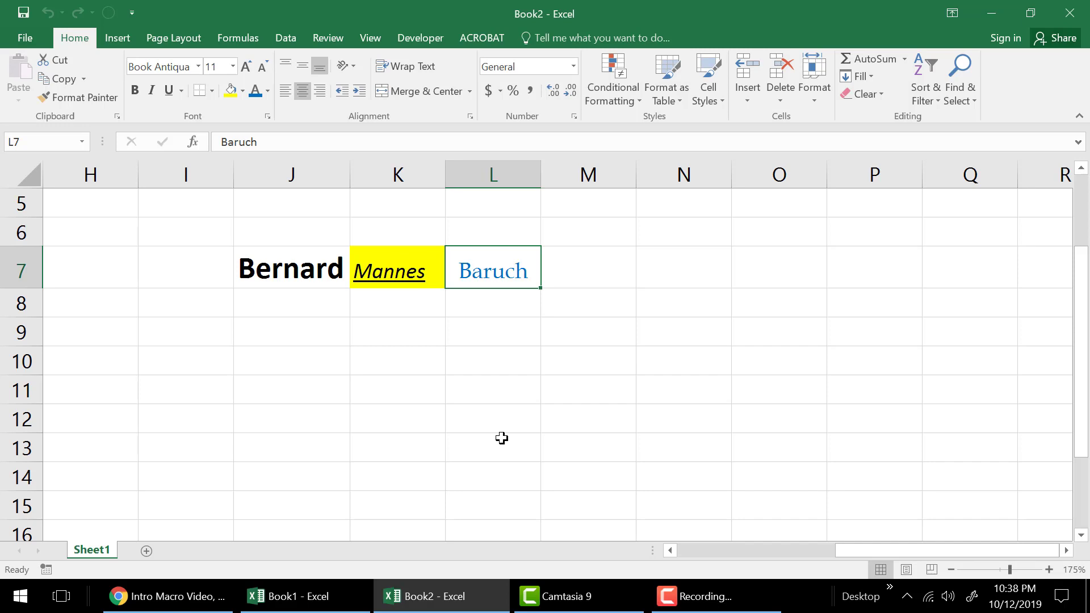
- Clear the contents of J7:L7 again and paint the blank format of K9 onto the yellow cell K7
drag(284, 272, 501, 282)
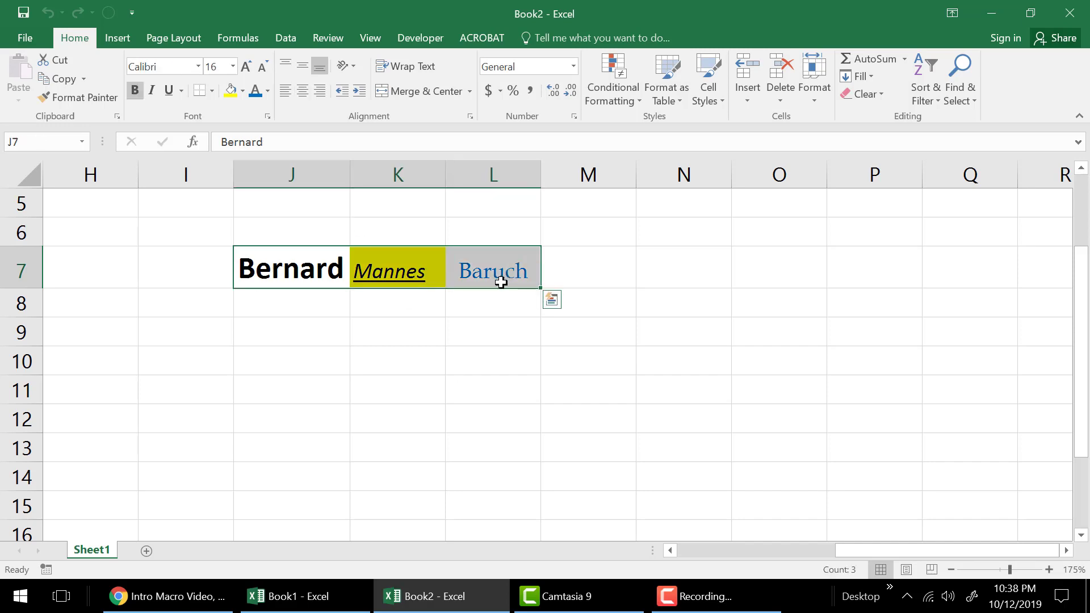
key(Delete)
click(385, 329)
click(86, 101)
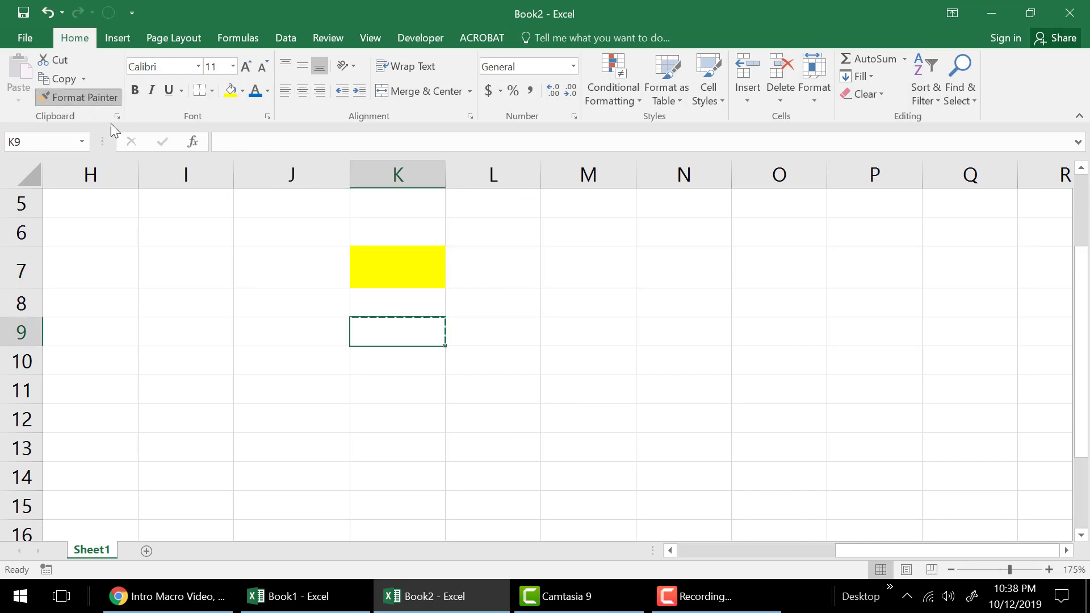
drag(398, 303, 401, 263)
click(621, 336)
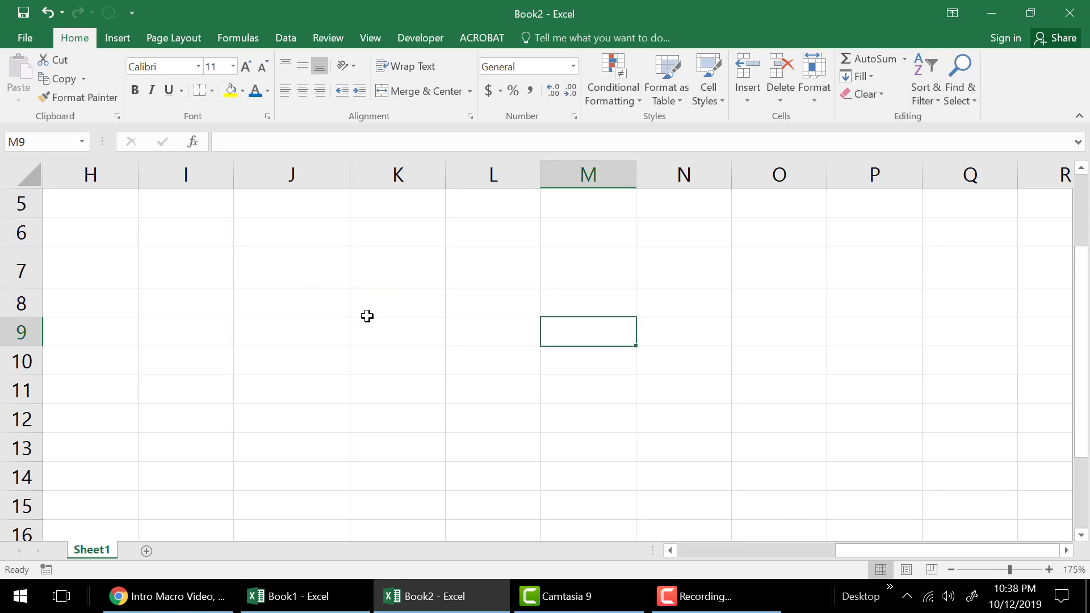
- Run BernardBaruch from the list of macros in all open workbooks
click(398, 40)
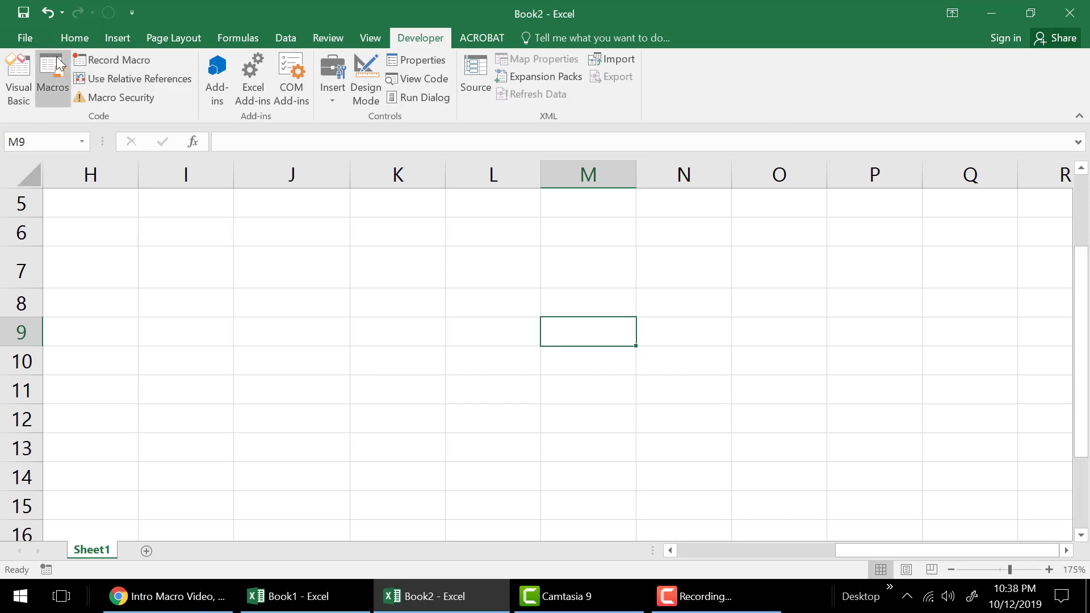
click(47, 83)
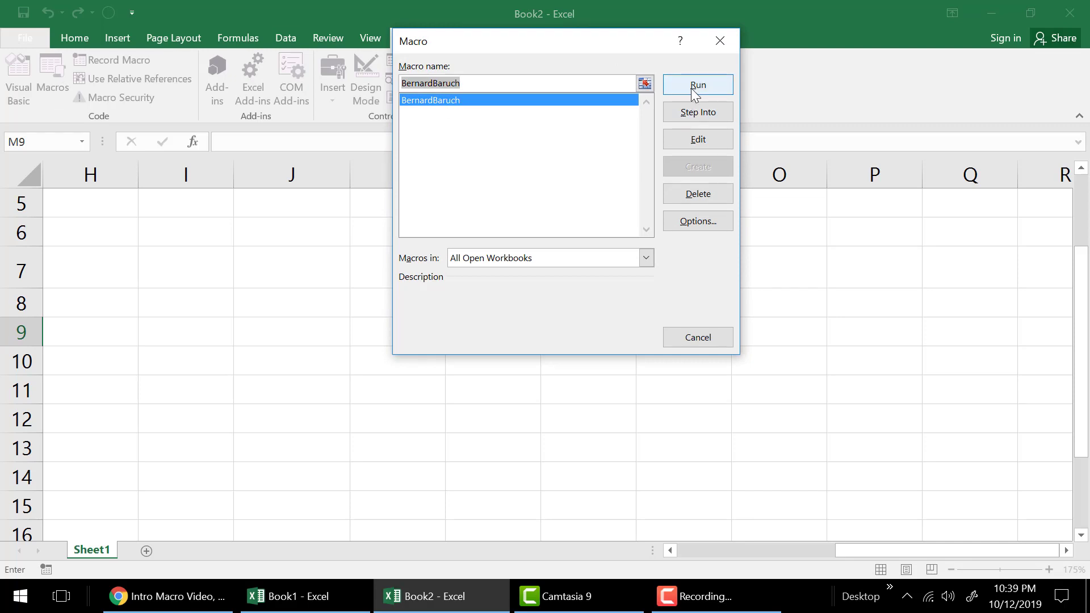
click(722, 82)
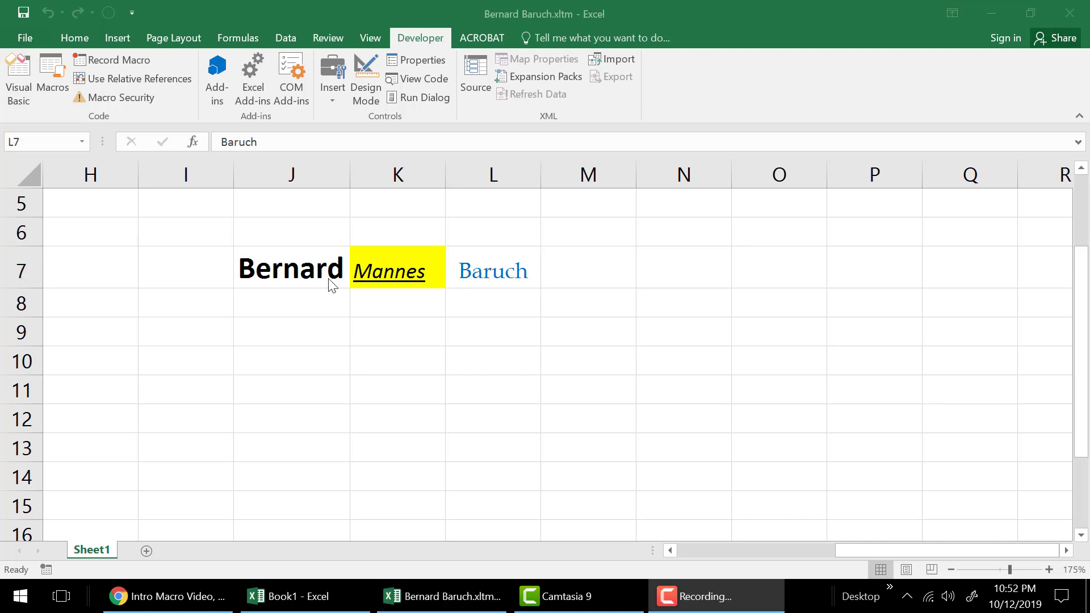
- Start saving a copy of the workbook on this PC and choose the All Users folder under Users on Windows (C:)
click(25, 41)
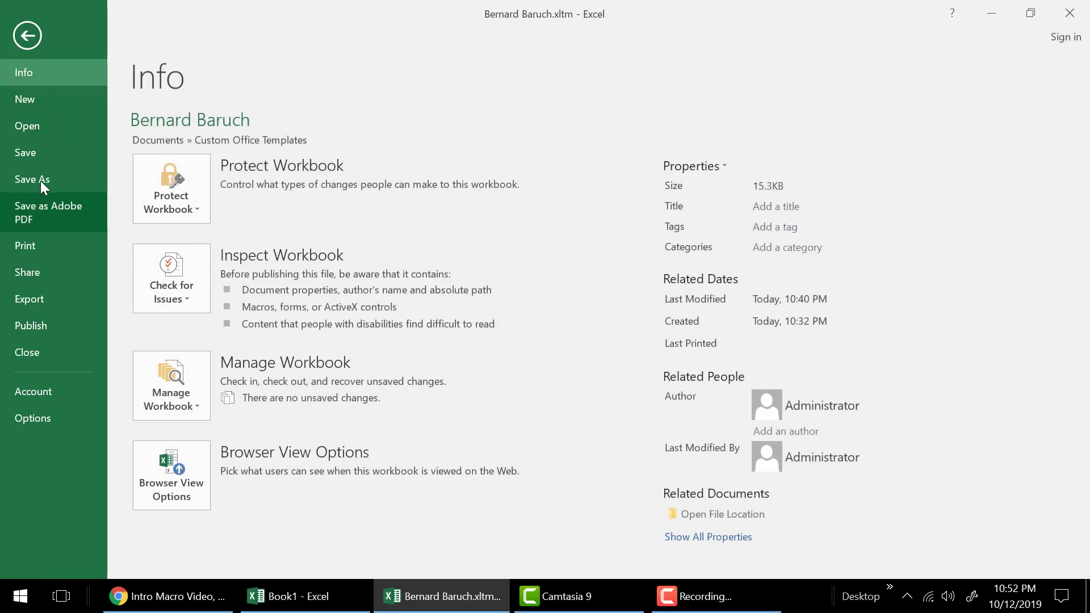
click(42, 178)
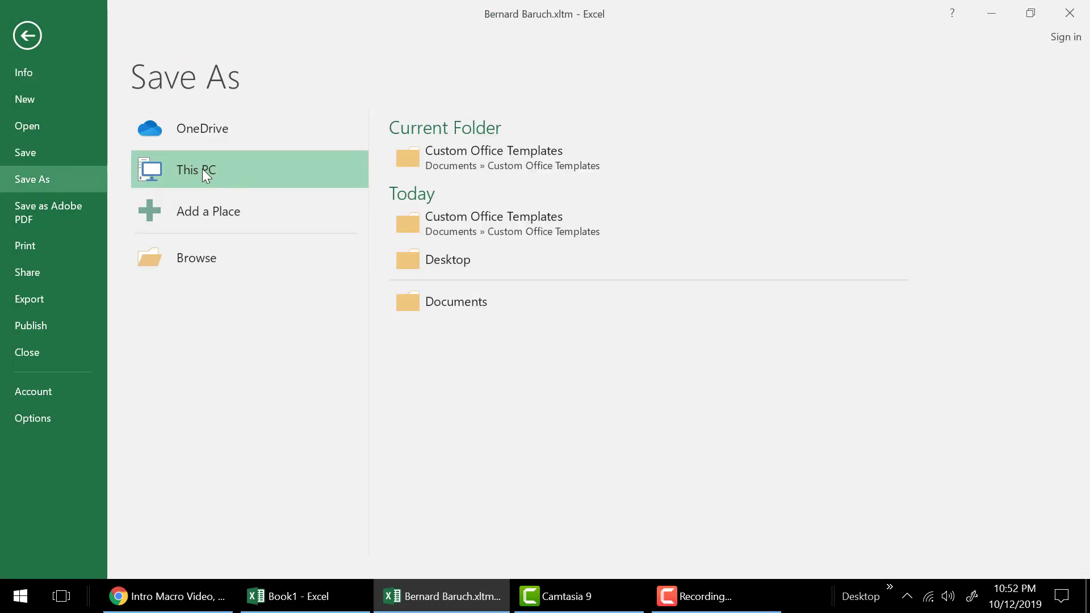
double_click(204, 168)
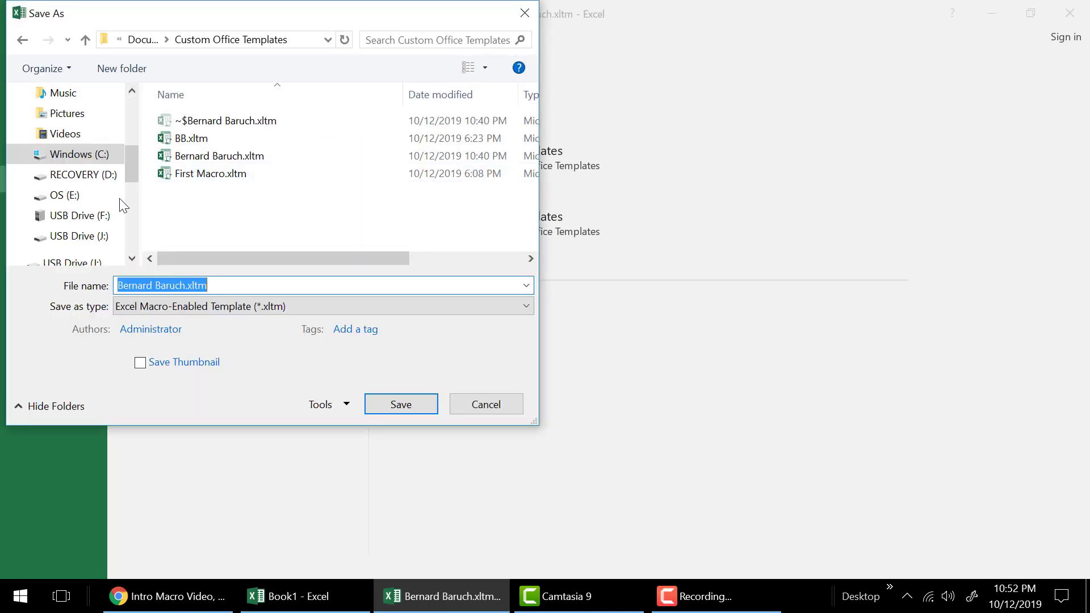
click(90, 162)
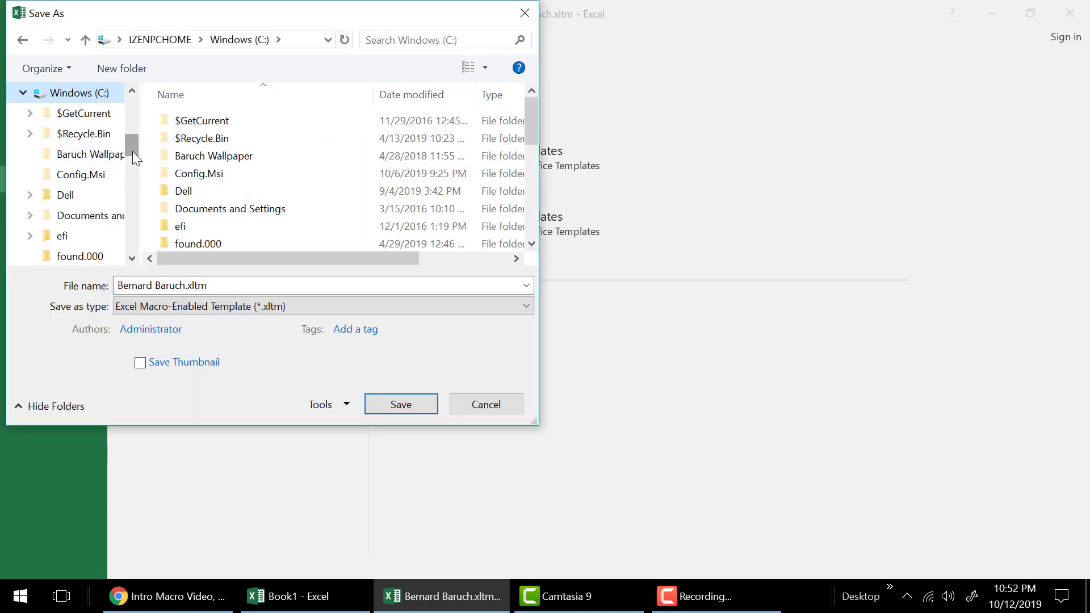
drag(132, 151, 130, 184)
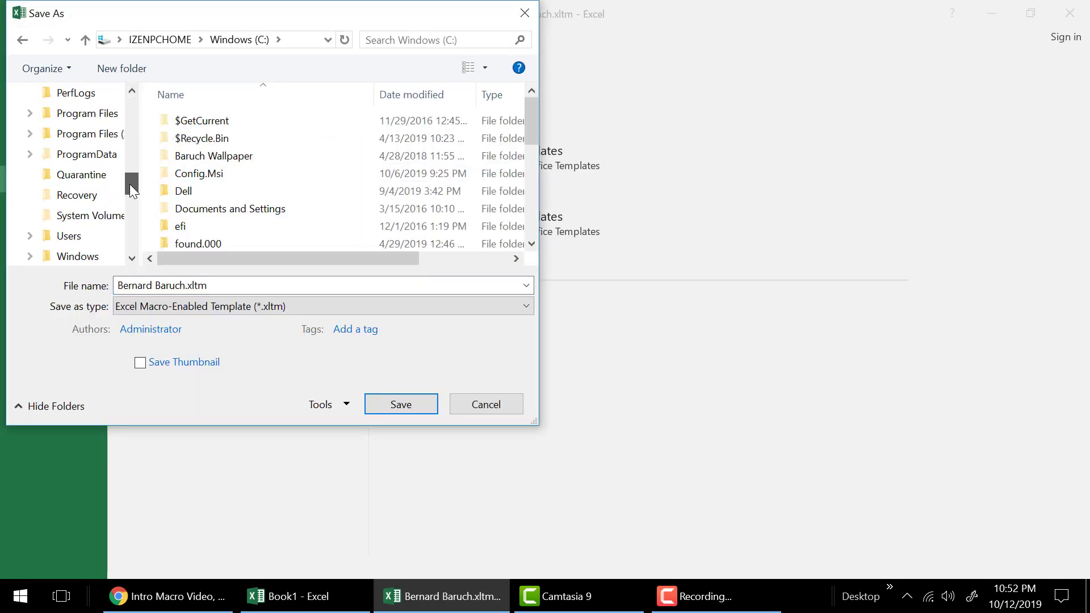
click(68, 235)
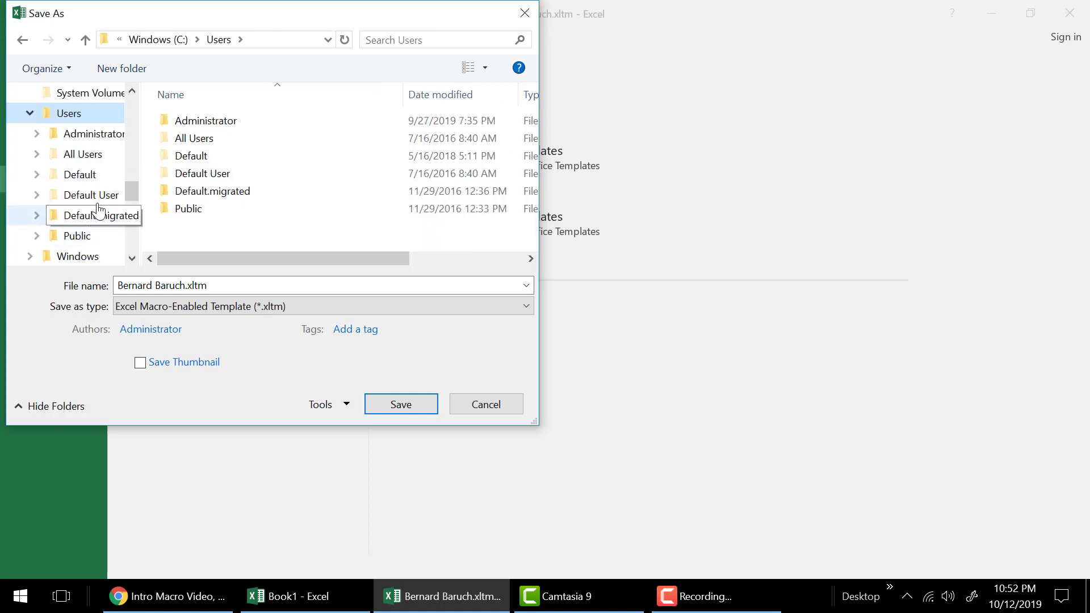
click(86, 155)
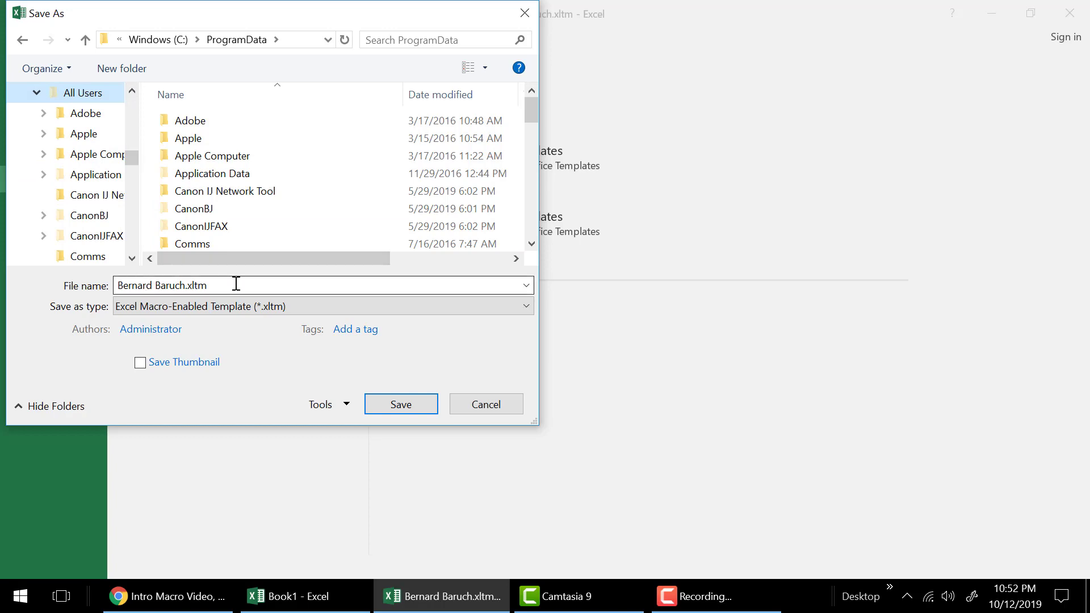
- Name the file Bernard Baruch Macro and save it as an Excel Macro-Enabled Workbook (*.xlsm)
drag(227, 284, 4, 276)
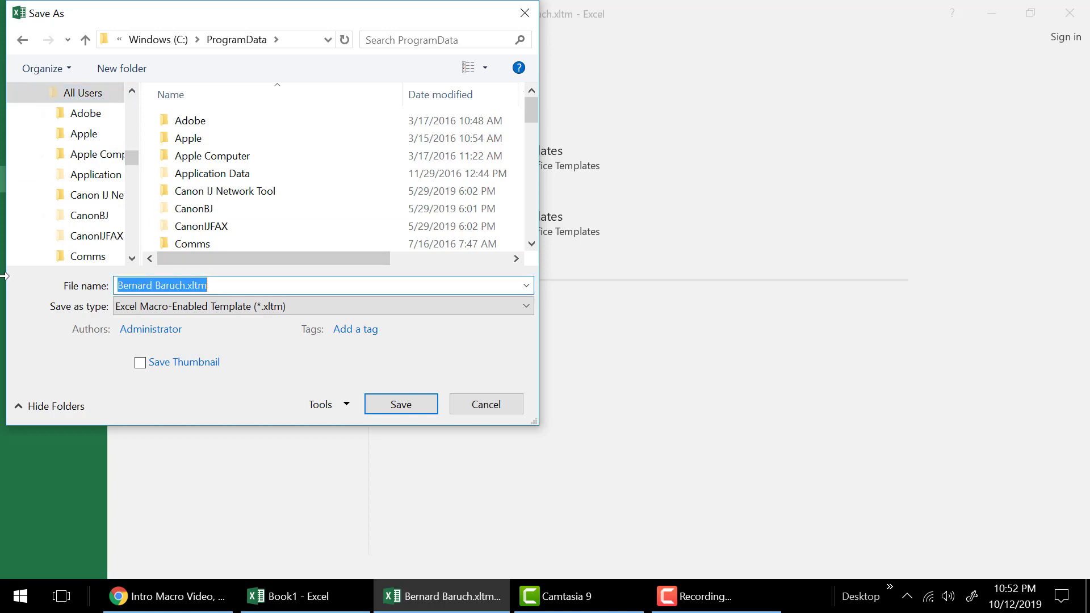
text(Be)
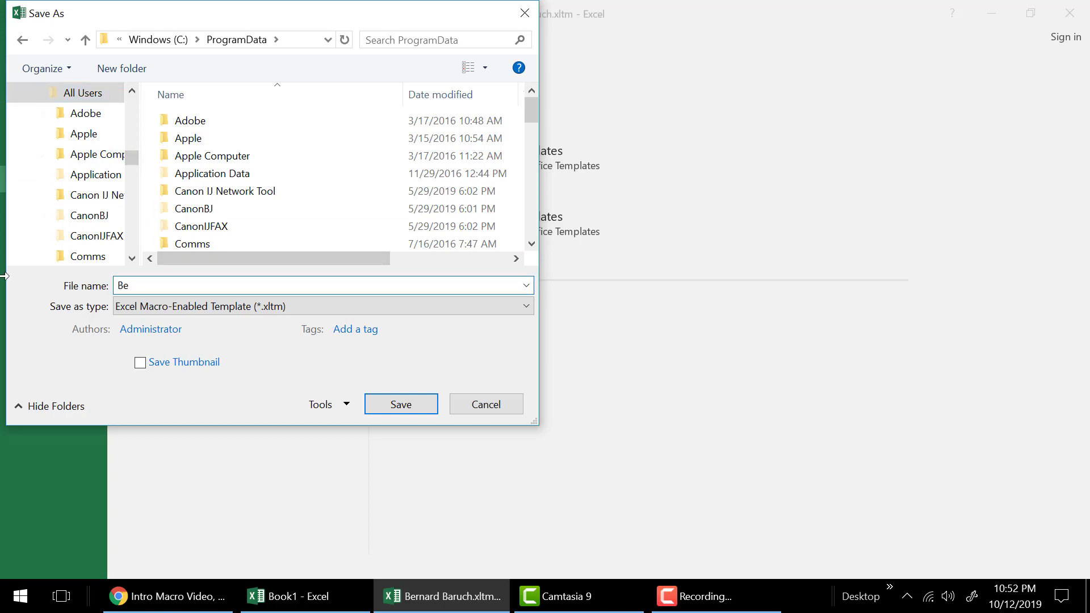
text(rnard Baruch Macro)
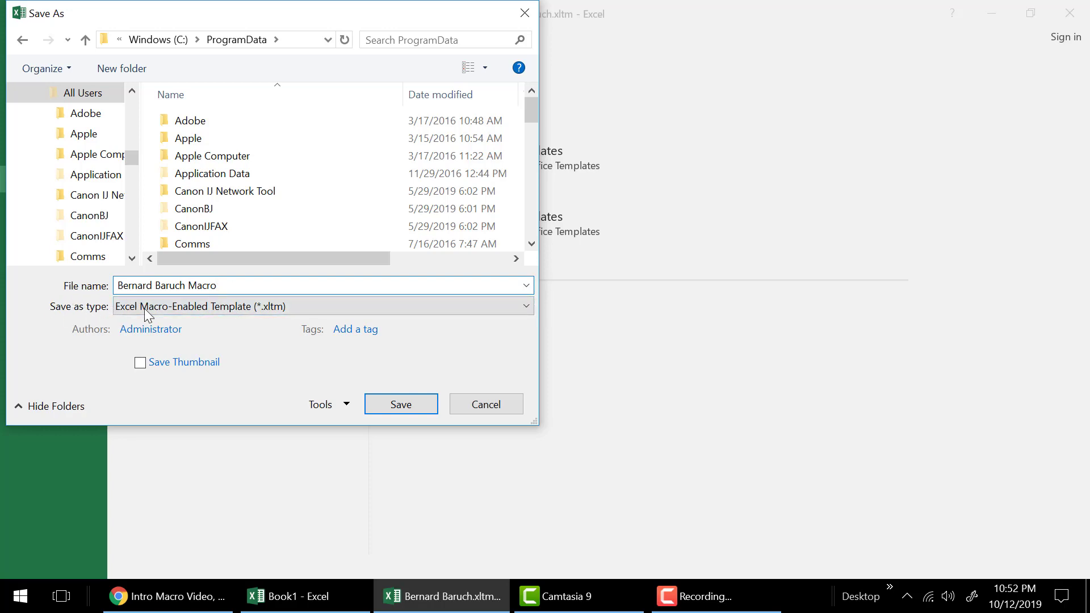
click(230, 311)
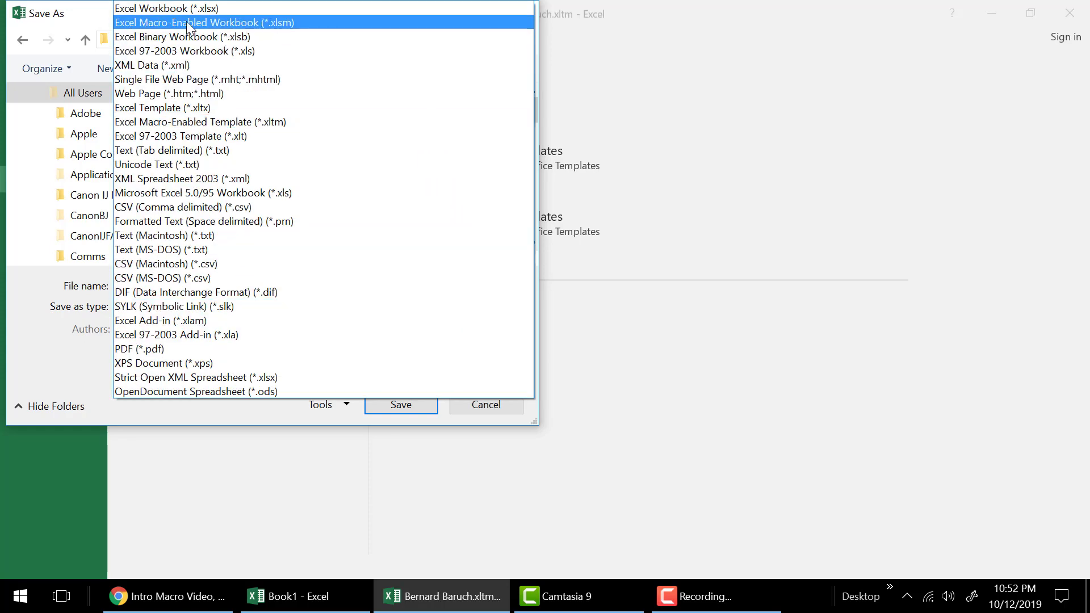
click(218, 24)
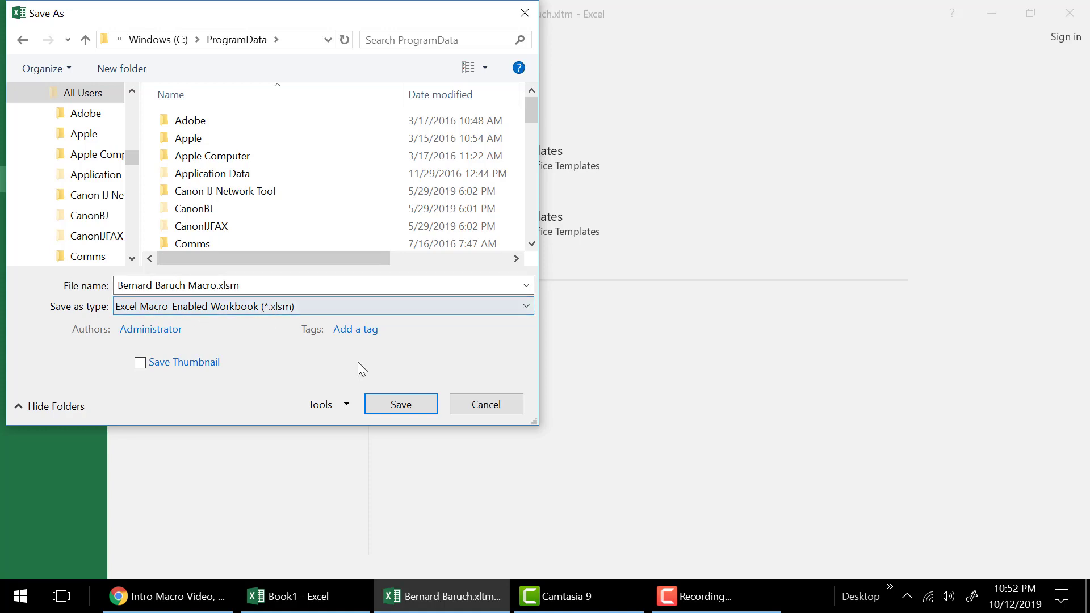
click(405, 411)
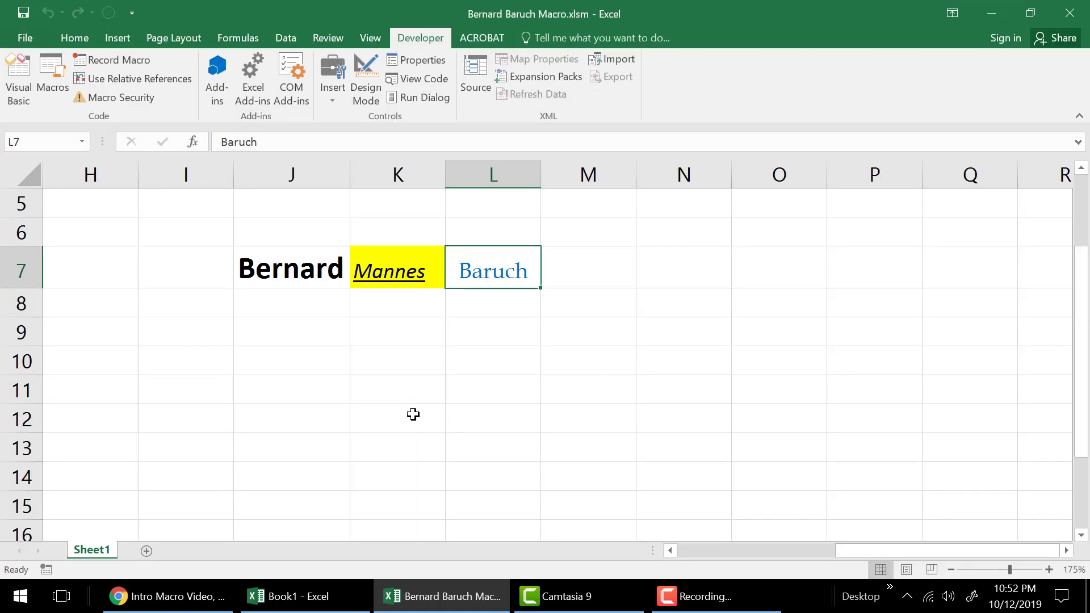